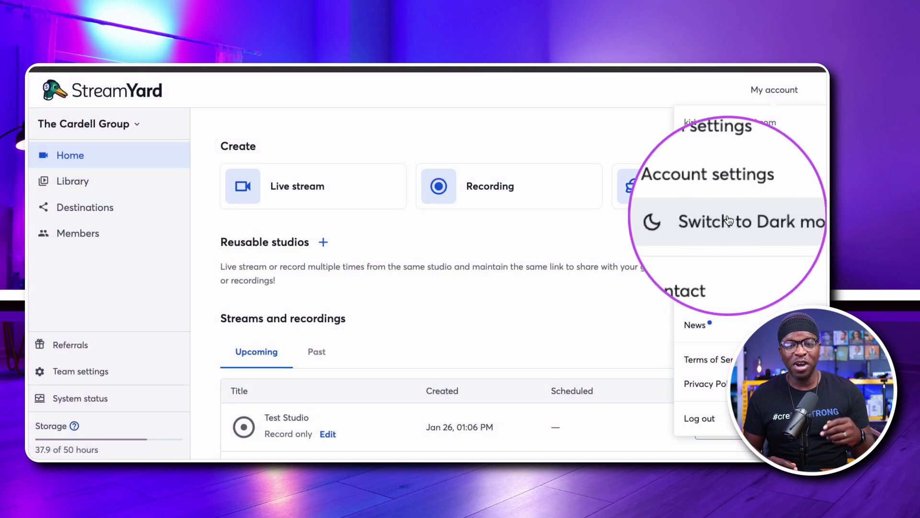
- Try the dark mode on the dashboard and return it to light mode
{"action": "left_click", "coordinate": [732, 219]}
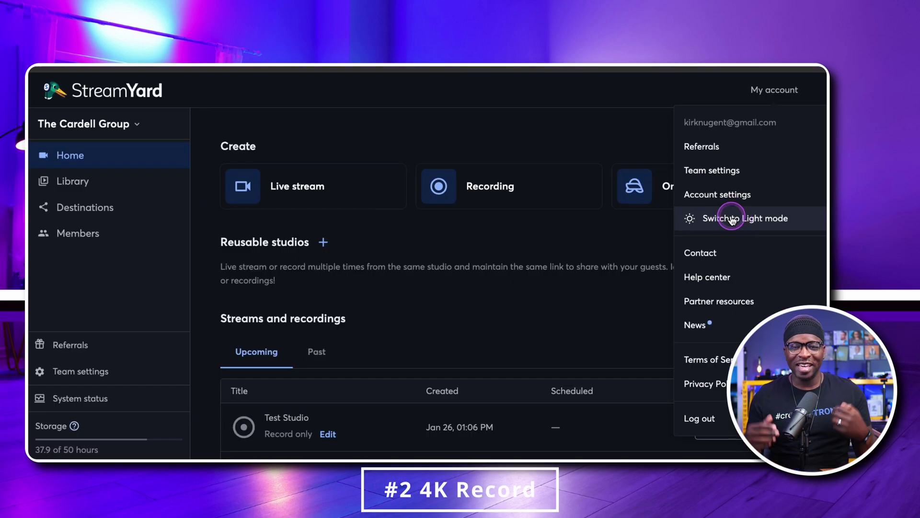
{"action": "left_click", "coordinate": [733, 219]}
{"action": "left_click", "coordinate": [764, 96]}
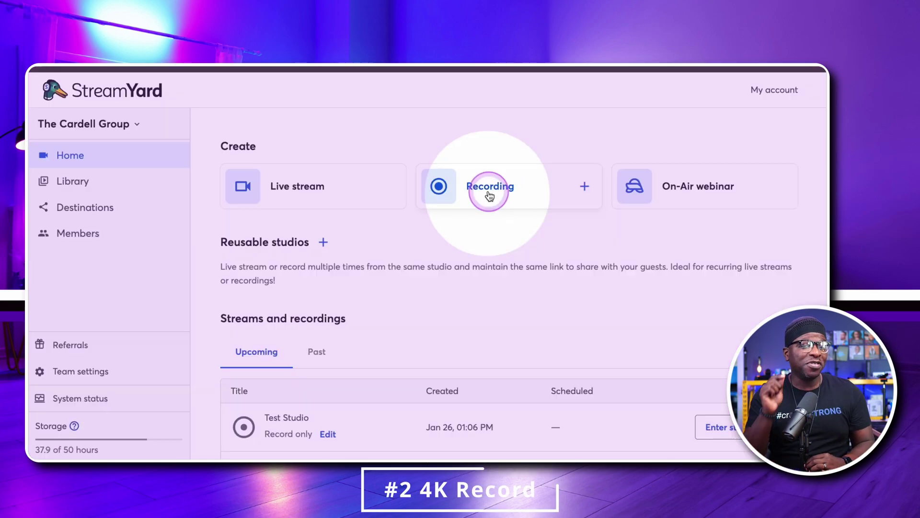
- Try a new recording setup with Full HD + 4K local recordings and the reusable studio option enabled
{"action": "left_click", "coordinate": [489, 188]}
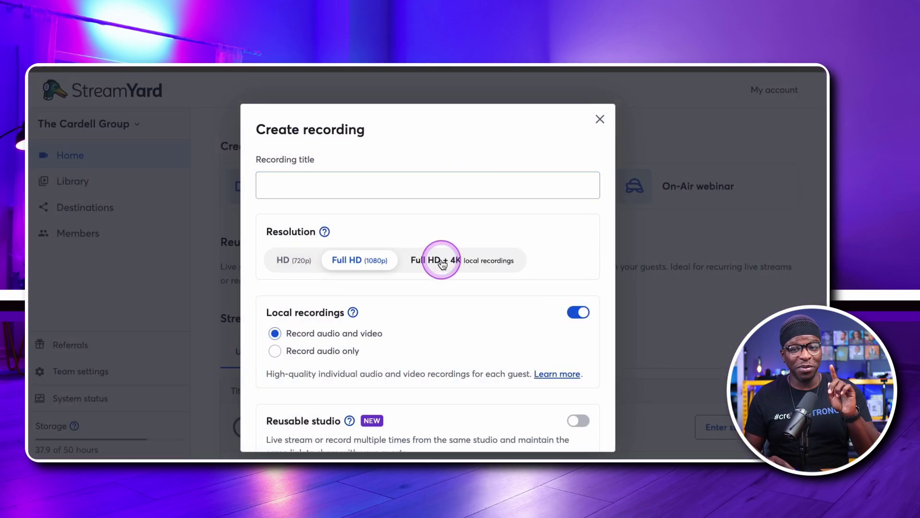
{"action": "left_click", "coordinate": [442, 261]}
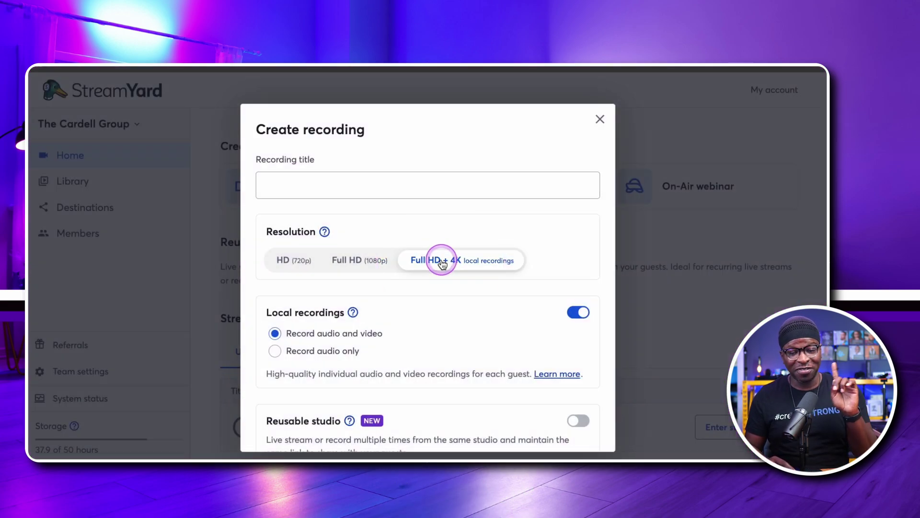
{"action": "scroll", "coordinate": [434, 276], "scroll_direction": "down", "scroll_amount": 3}
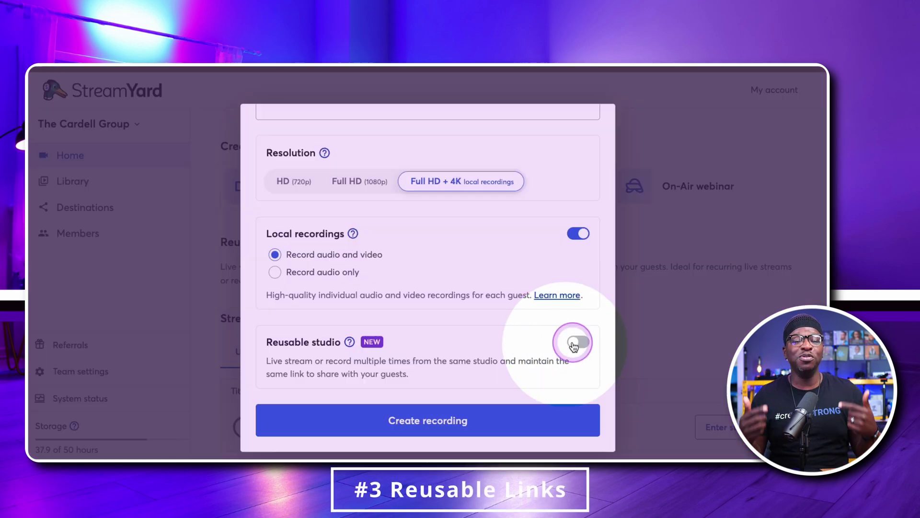
{"action": "left_click", "coordinate": [577, 343]}
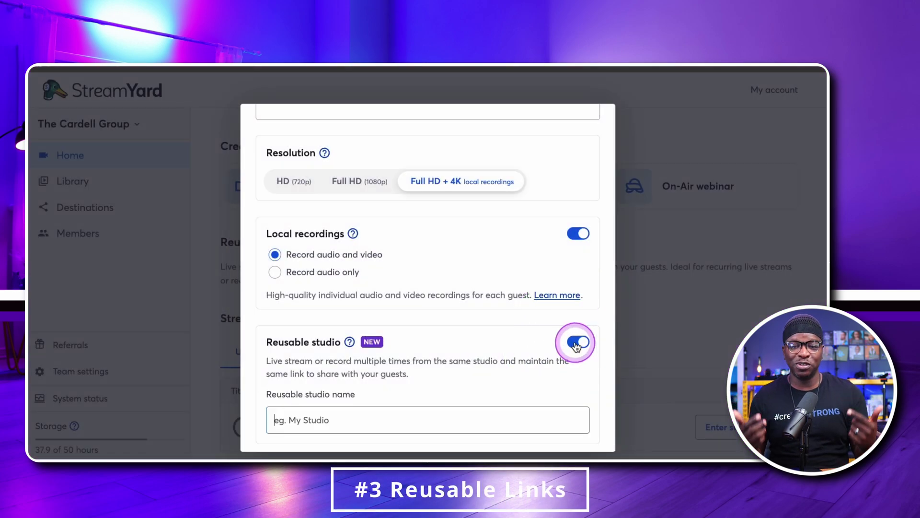
{"action": "scroll", "coordinate": [493, 354], "scroll_direction": "down", "scroll_amount": 2}
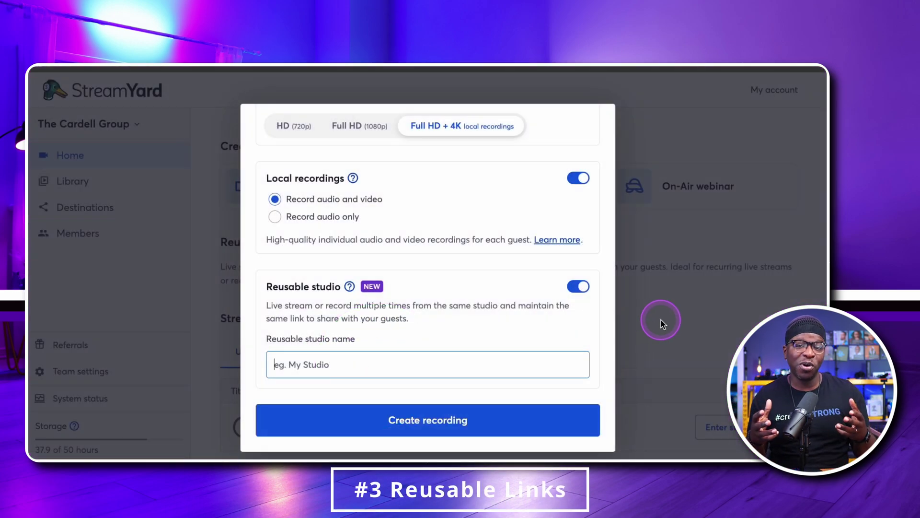
{"action": "left_click", "coordinate": [657, 319]}
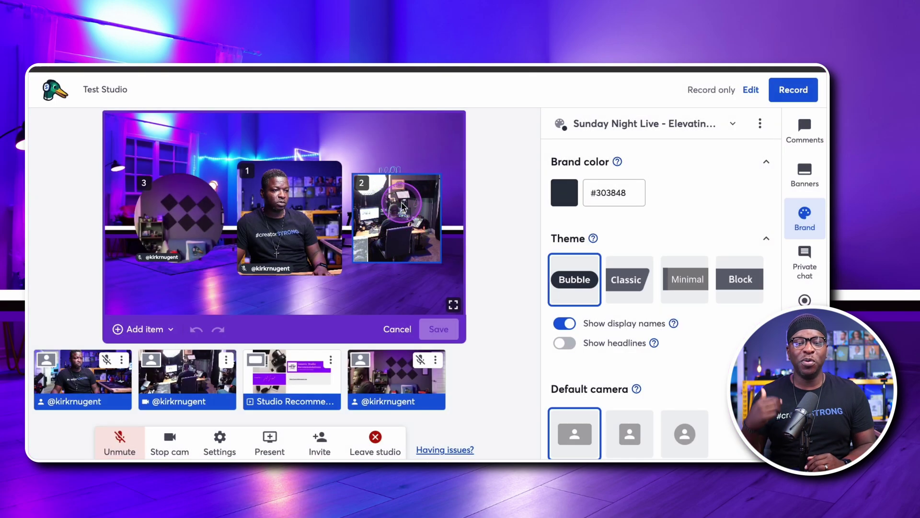
- Look at the shape and border options for camera container 1 in the studio layout
{"action": "scroll", "coordinate": [626, 250], "scroll_direction": "down", "scroll_amount": 3}
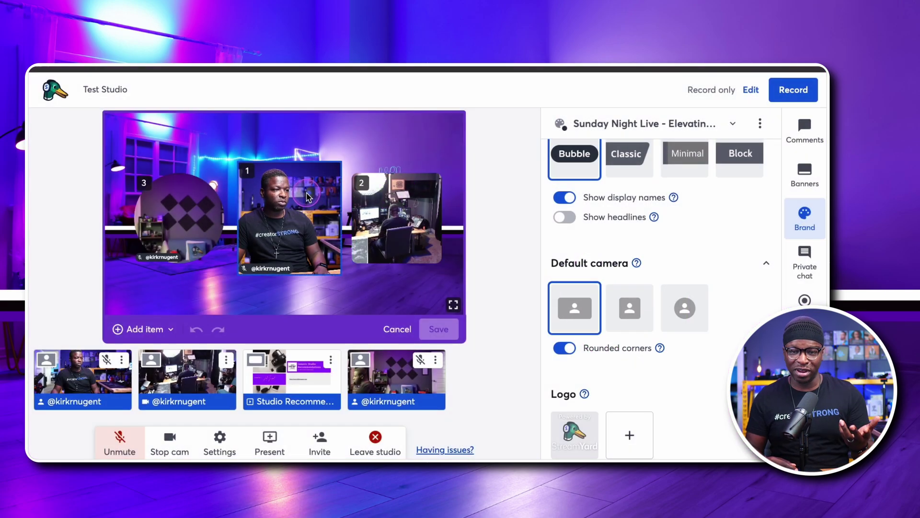
{"action": "left_click", "coordinate": [287, 159]}
{"action": "left_click", "coordinate": [283, 143]}
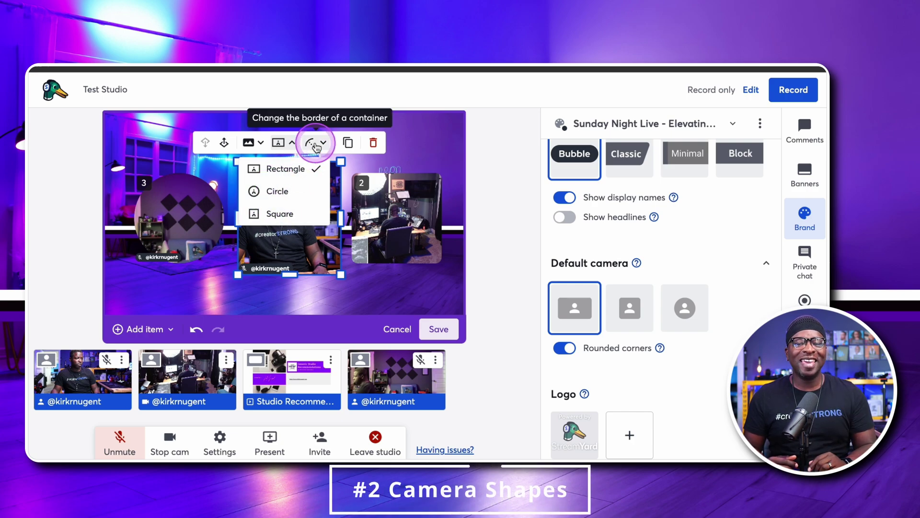
{"action": "left_click", "coordinate": [316, 151]}
{"action": "left_click", "coordinate": [631, 281]}
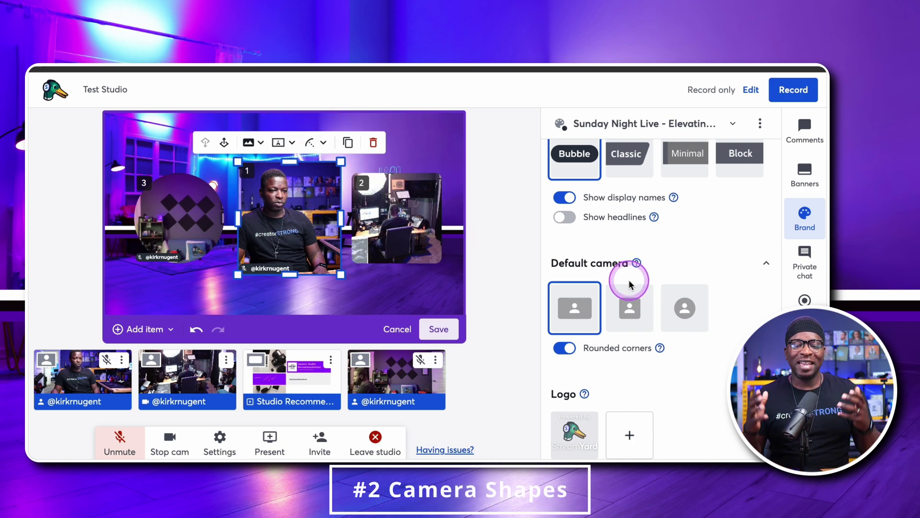
- Set the _countdown timer clip as the intro video for the studio brand
{"action": "scroll", "coordinate": [633, 283], "scroll_direction": "down", "scroll_amount": 12}
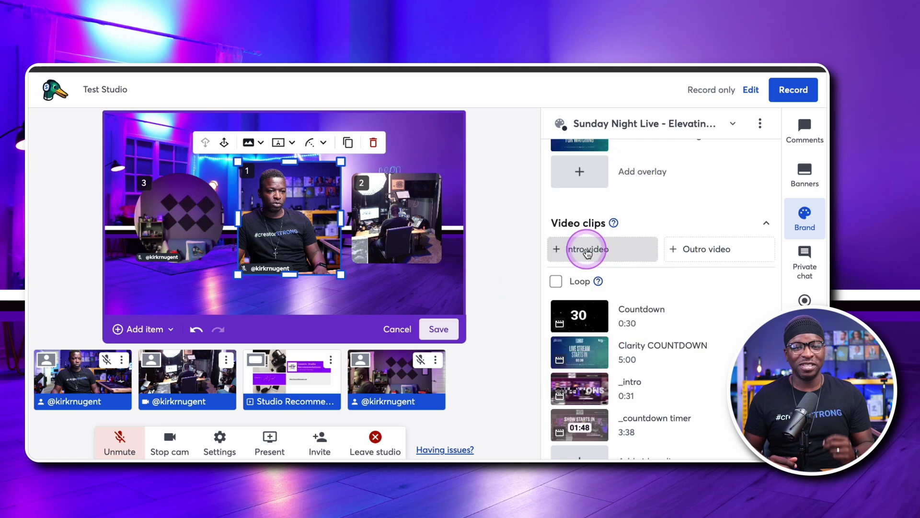
{"action": "left_click", "coordinate": [588, 252]}
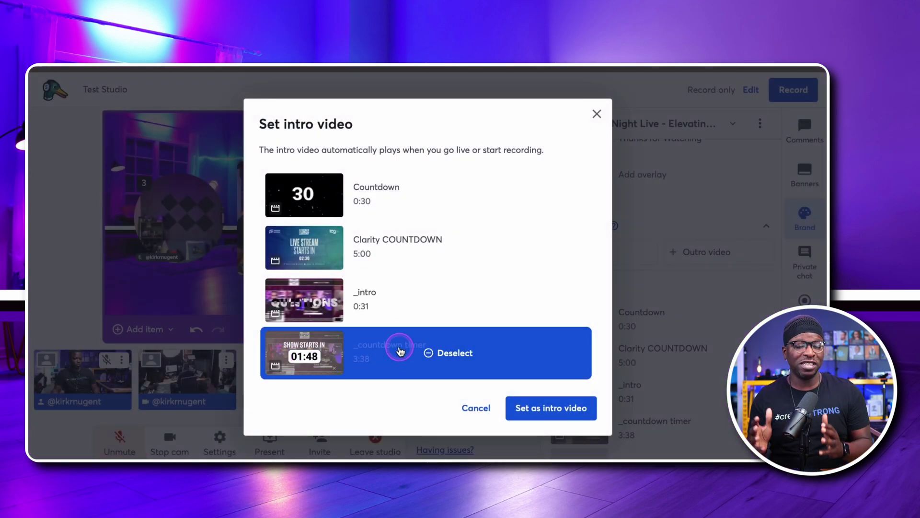
{"action": "left_click", "coordinate": [397, 352]}
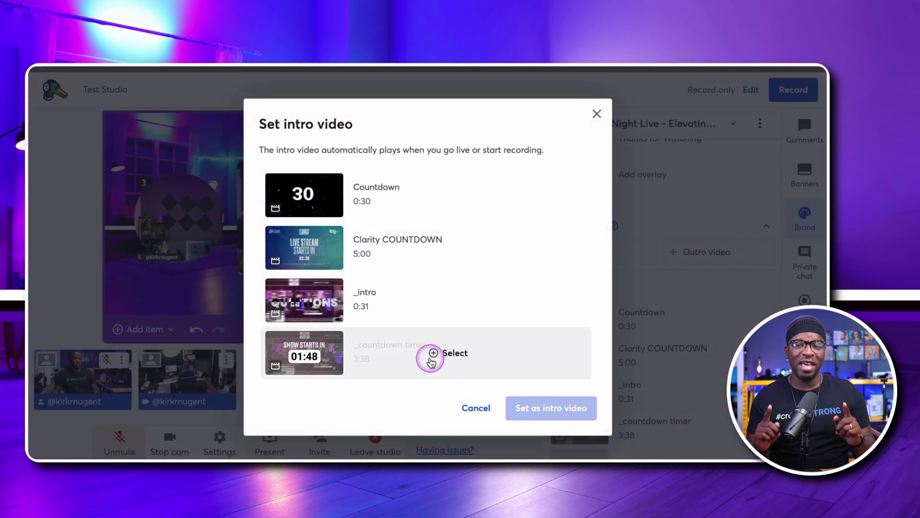
{"action": "left_click", "coordinate": [432, 362]}
{"action": "left_click", "coordinate": [538, 407]}
- Try _intro as the outro video, cancel the choice, and start recording in the test studio
{"action": "left_click", "coordinate": [704, 267]}
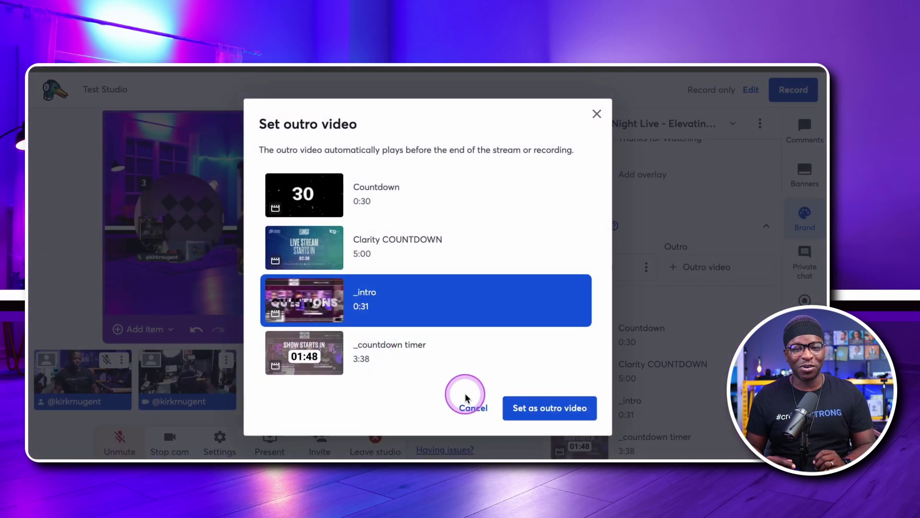
{"action": "left_click", "coordinate": [467, 403]}
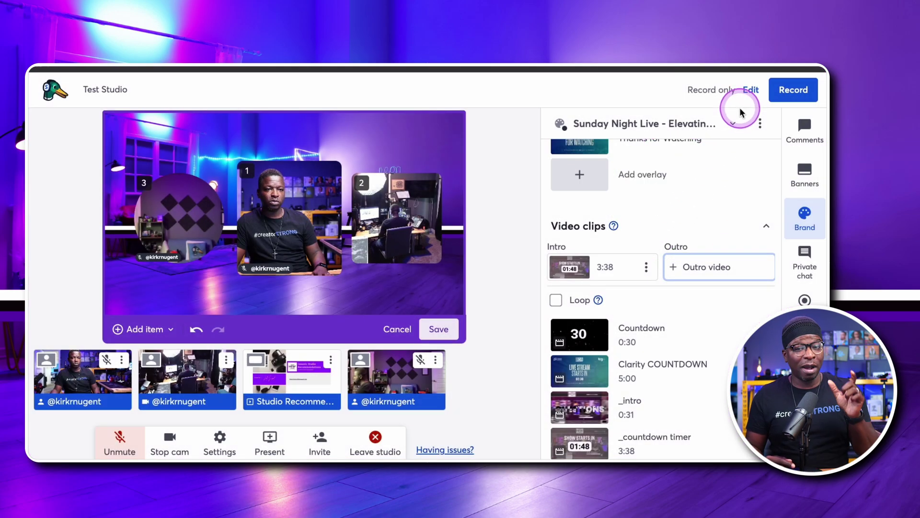
{"action": "left_click", "coordinate": [792, 91]}
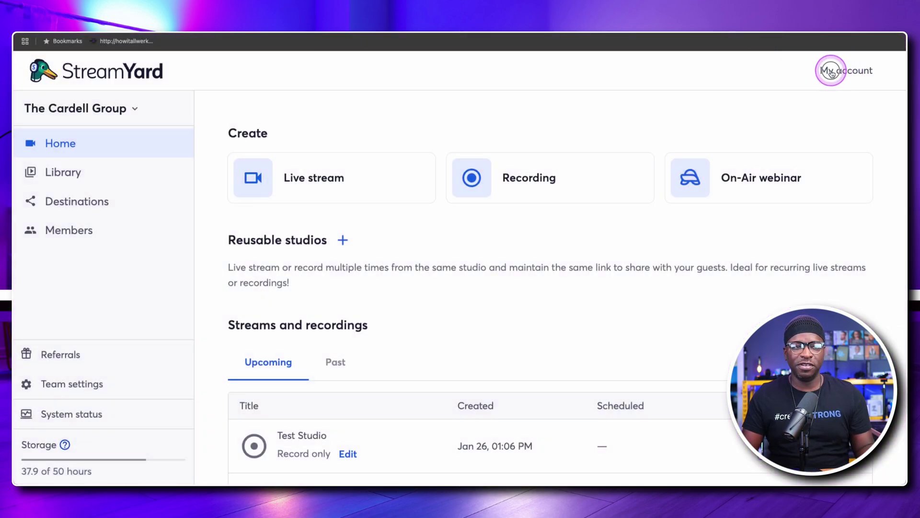
- Switch the StreamYard dashboard to dark mode and close the account options
{"action": "left_click", "coordinate": [831, 72]}
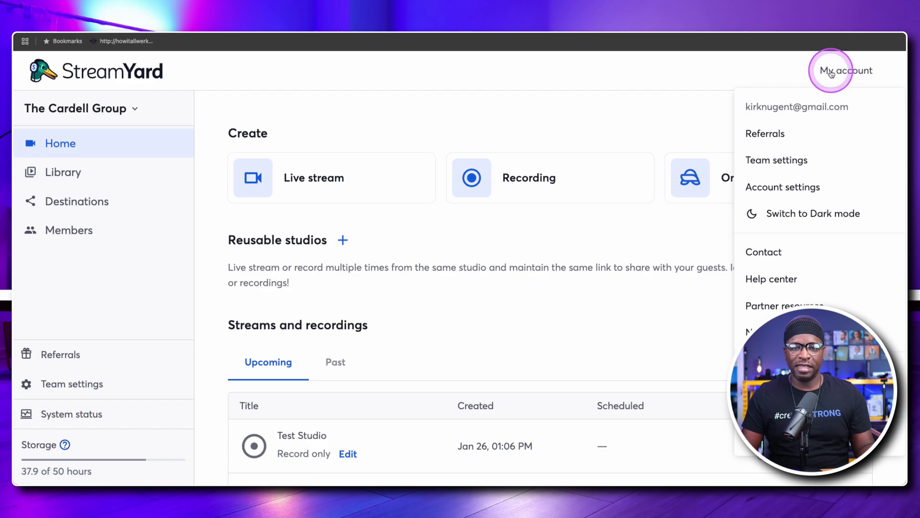
{"action": "left_click", "coordinate": [813, 218]}
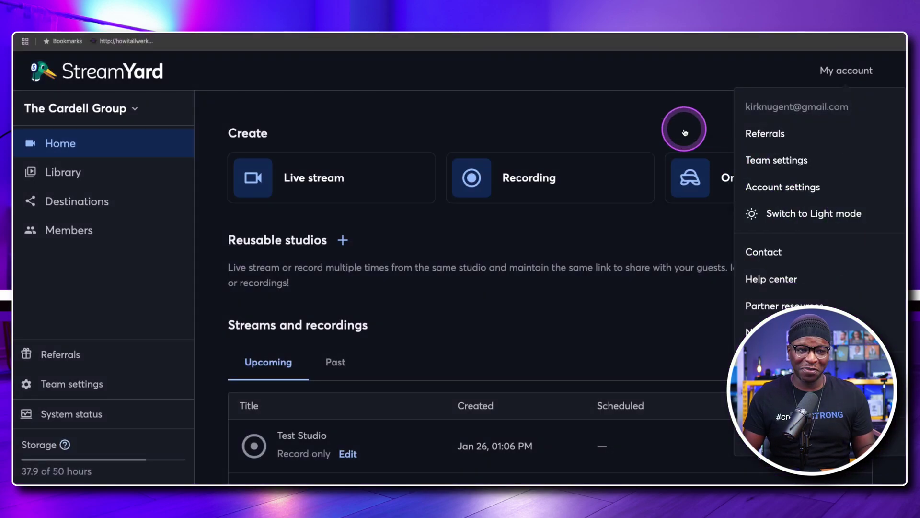
{"action": "left_click", "coordinate": [683, 126]}
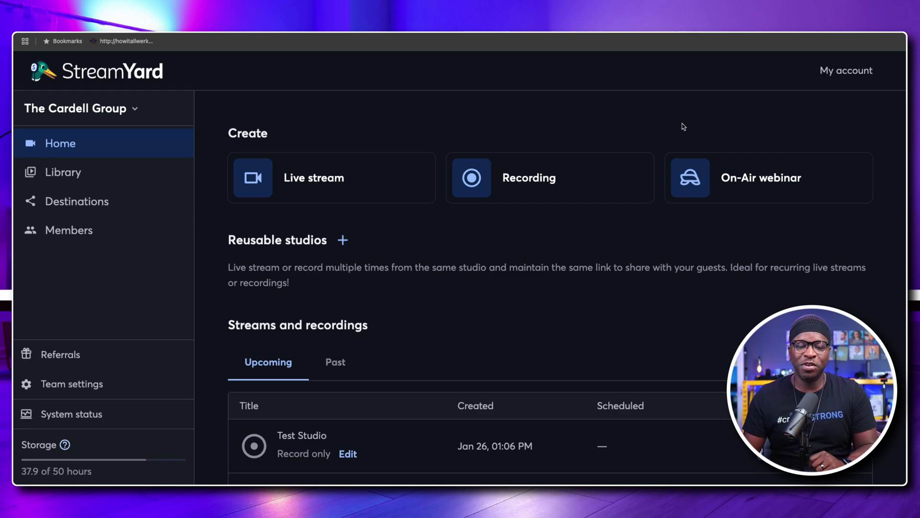
{"action": "left_click", "coordinate": [683, 125]}
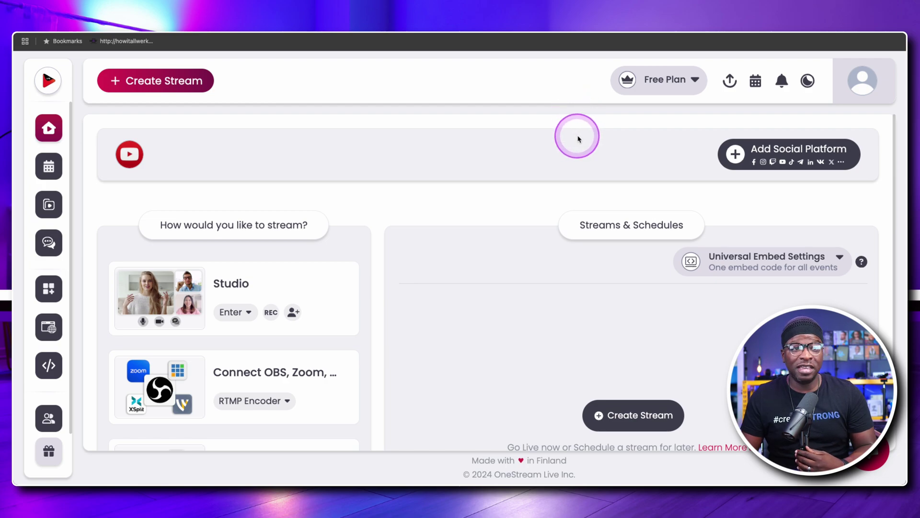
- In OneStream Live, choose the Indigo theme for the dashboard
{"action": "left_click", "coordinate": [808, 81]}
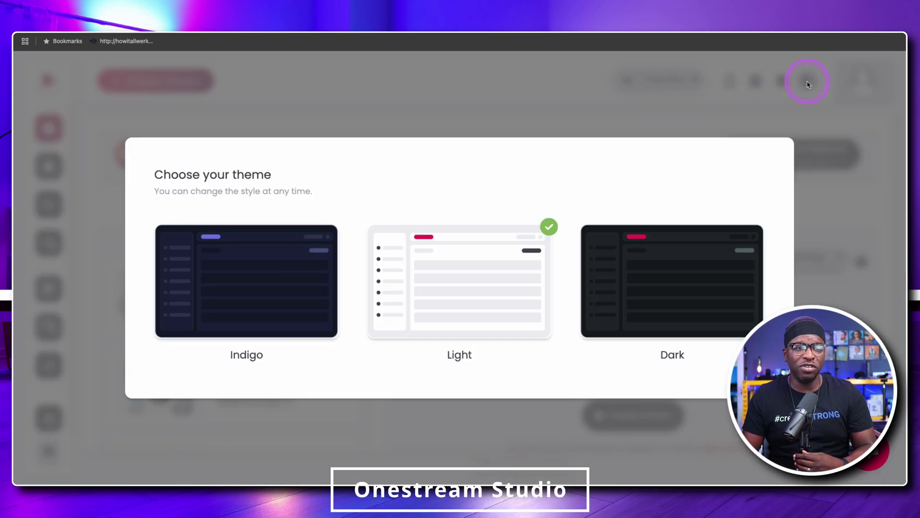
{"action": "left_click", "coordinate": [280, 273]}
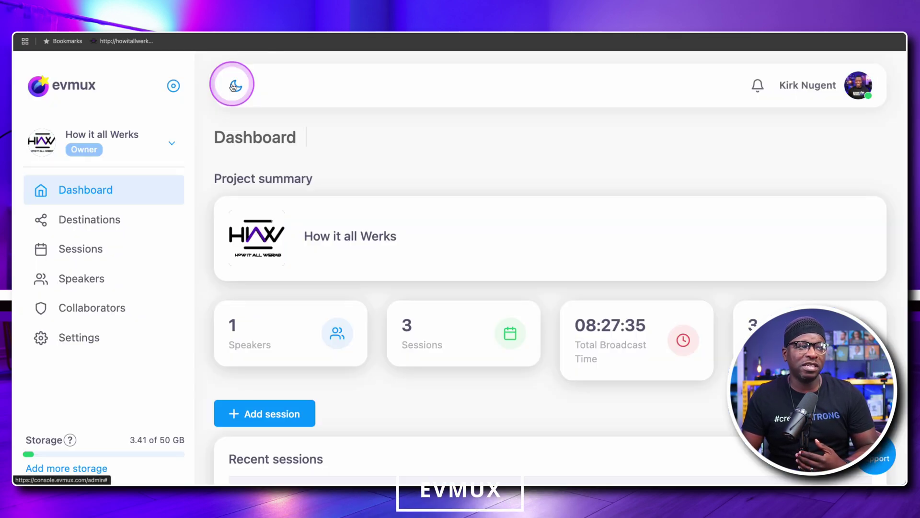
- In evmux, switch the dashboard to the dark theme
{"action": "left_click", "coordinate": [234, 86]}
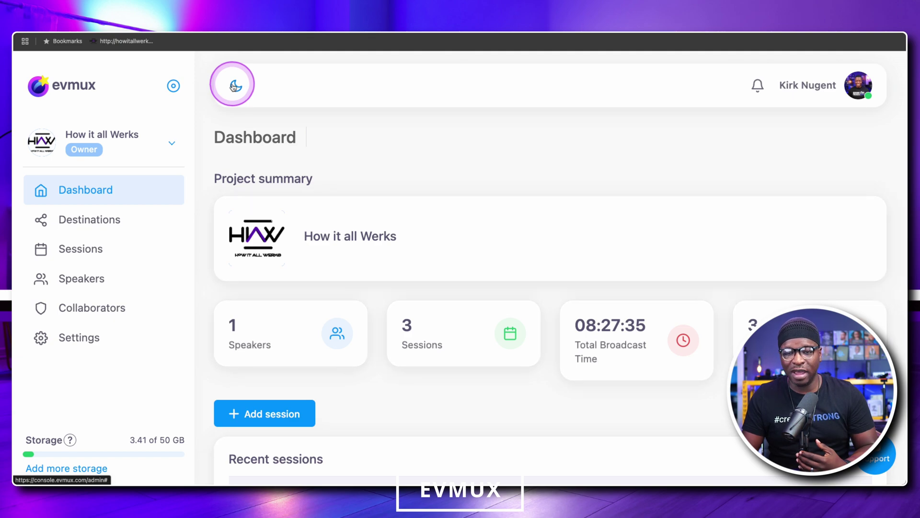
{"action": "left_click", "coordinate": [235, 86]}
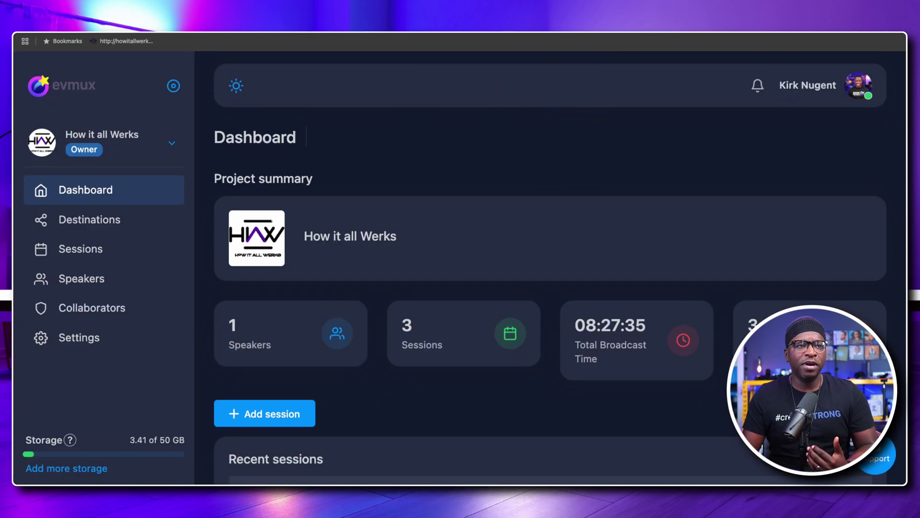
{"action": "left_click", "coordinate": [663, 84]}
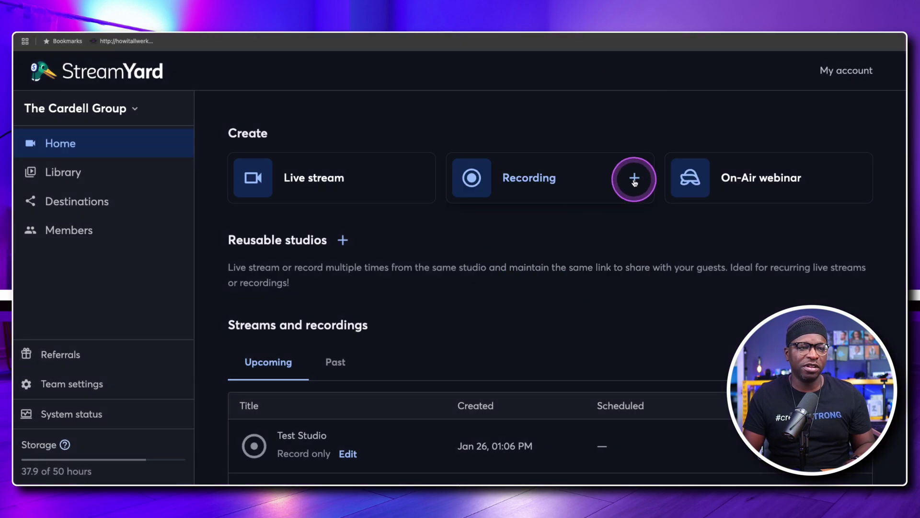
- In StreamYard, start a new recording setup and set its resolution to Full HD + 4K local recordings
{"action": "left_click", "coordinate": [634, 179]}
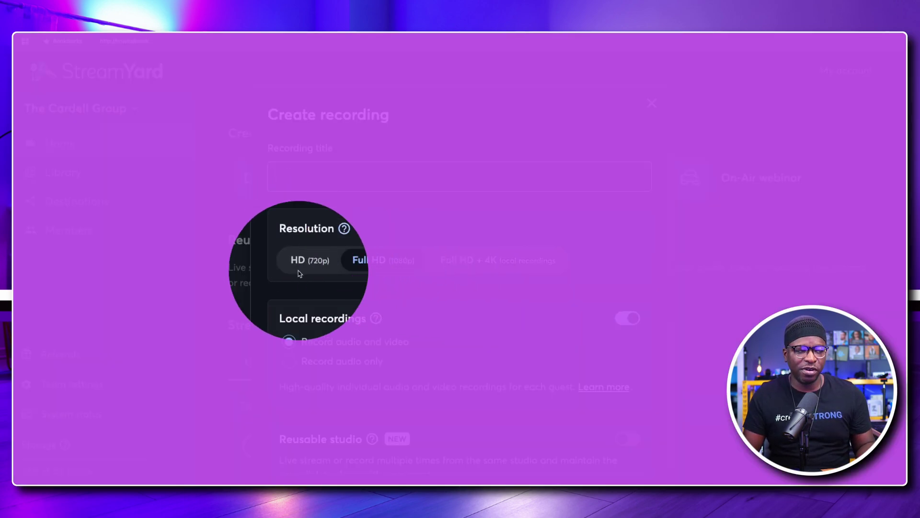
{"action": "left_click", "coordinate": [306, 266]}
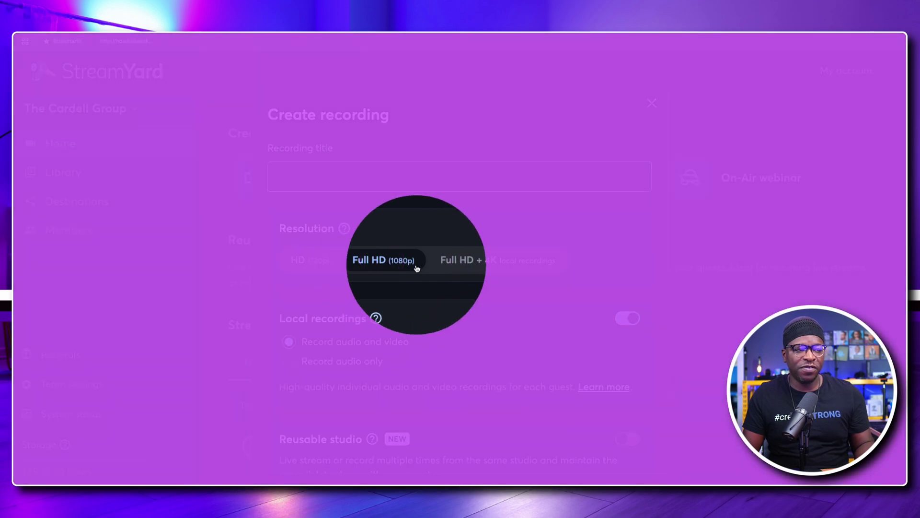
{"action": "left_click", "coordinate": [471, 262]}
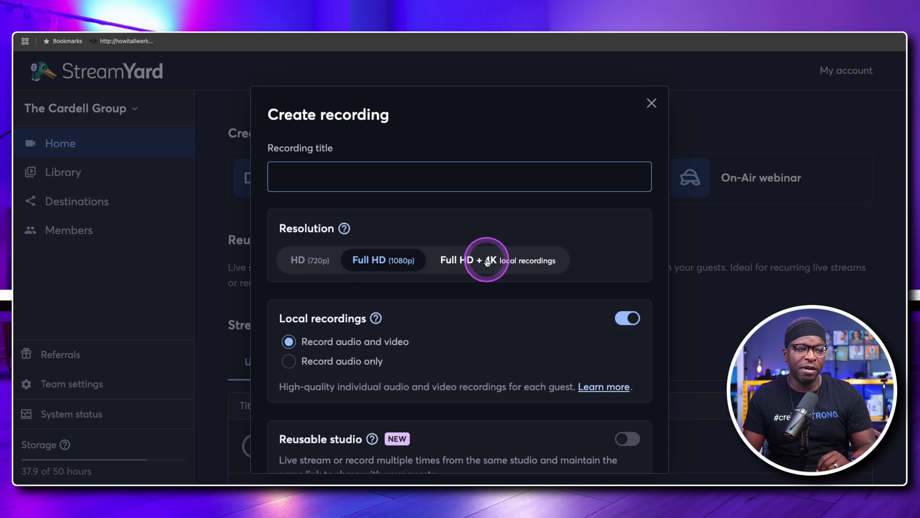
{"action": "left_click", "coordinate": [488, 261]}
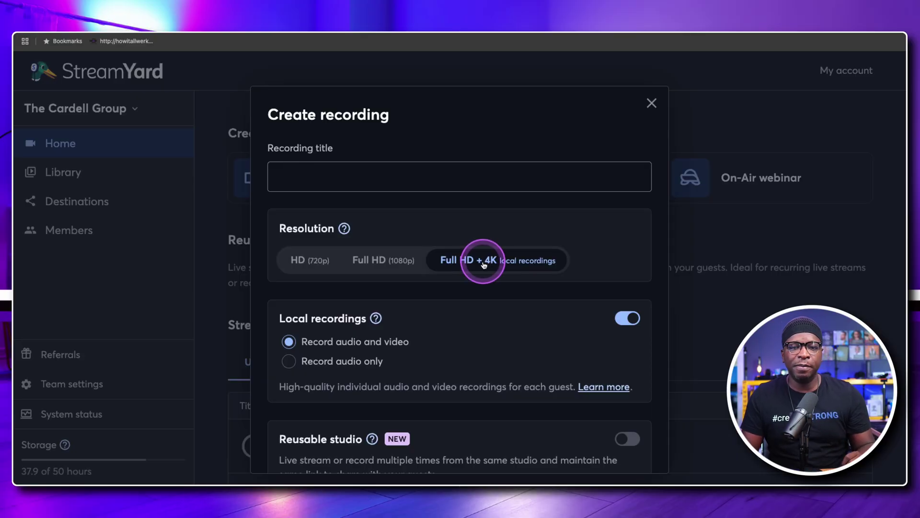
{"action": "scroll", "coordinate": [485, 264], "scroll_direction": "down", "scroll_amount": 2}
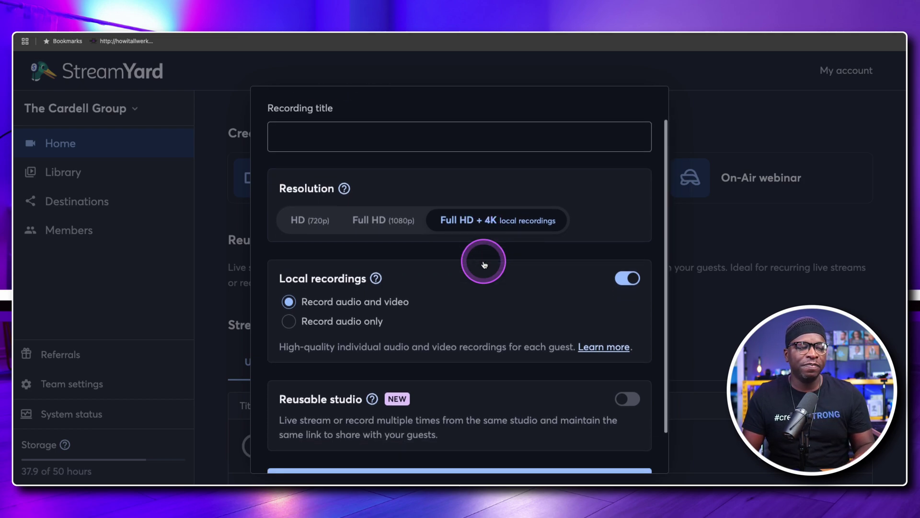
{"action": "scroll", "coordinate": [485, 264], "scroll_direction": "up", "scroll_amount": 2}
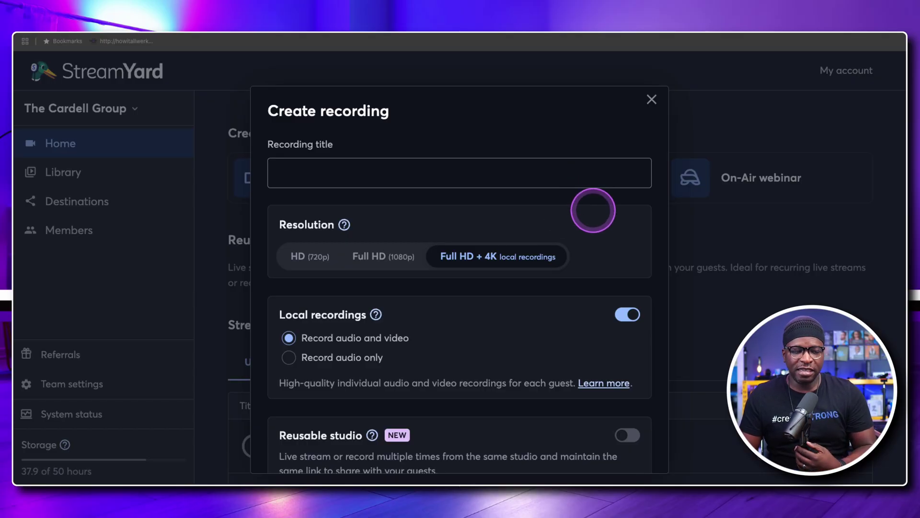
- Enable the reusable studio option for the new recording and activate the studio name field
{"action": "scroll", "coordinate": [593, 210], "scroll_direction": "down", "scroll_amount": 3}
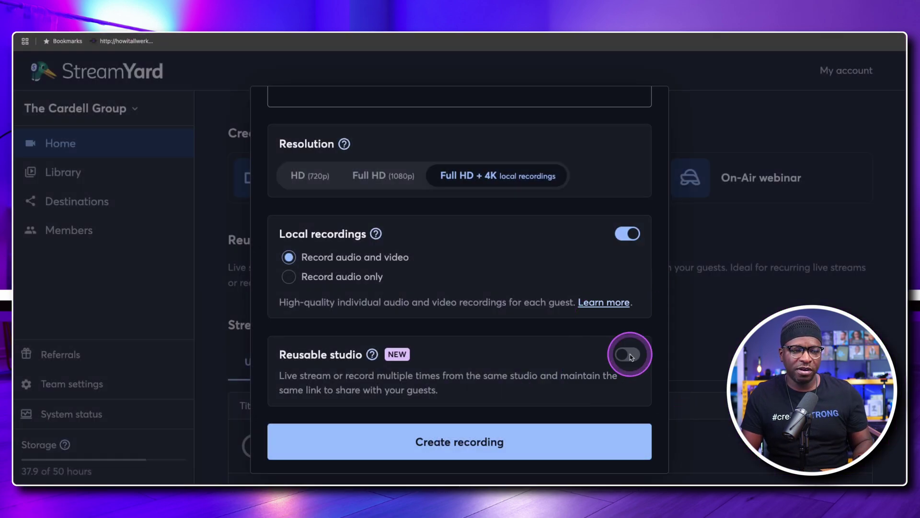
{"action": "left_click", "coordinate": [625, 355]}
{"action": "scroll", "coordinate": [528, 384], "scroll_direction": "down", "scroll_amount": 2}
{"action": "left_click", "coordinate": [421, 382]}
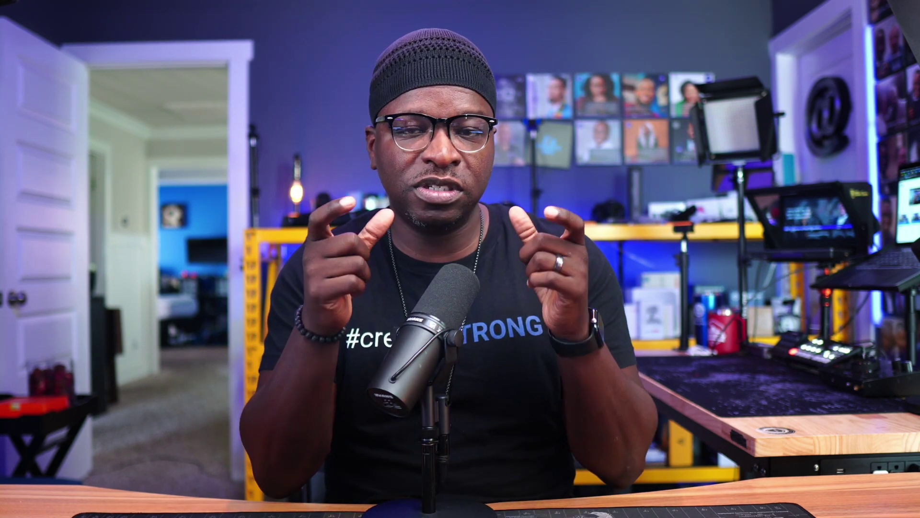
{"action": "left_click", "coordinate": [435, 375]}
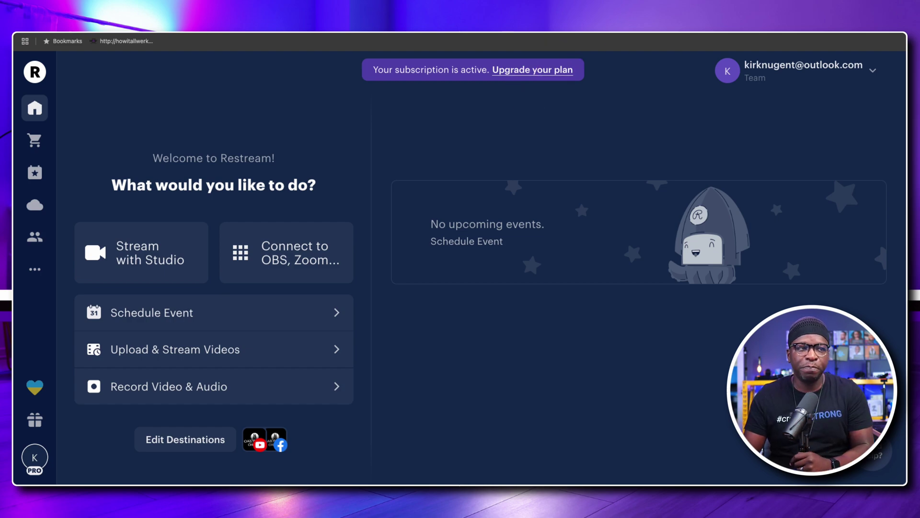
- Switch to evmux and examine the recent sessions and their studio access on the dashboard
{"action": "left_click", "coordinate": [608, 30]}
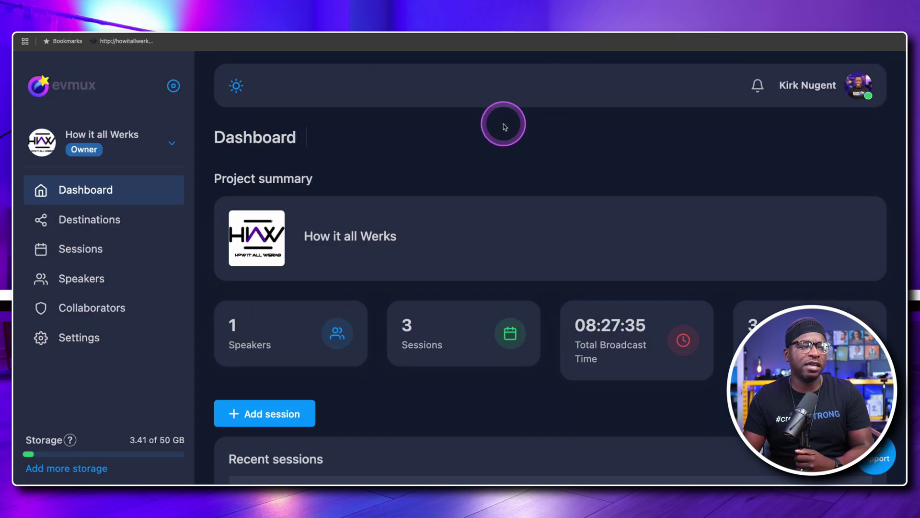
{"action": "scroll", "coordinate": [504, 123], "scroll_direction": "down", "scroll_amount": 5}
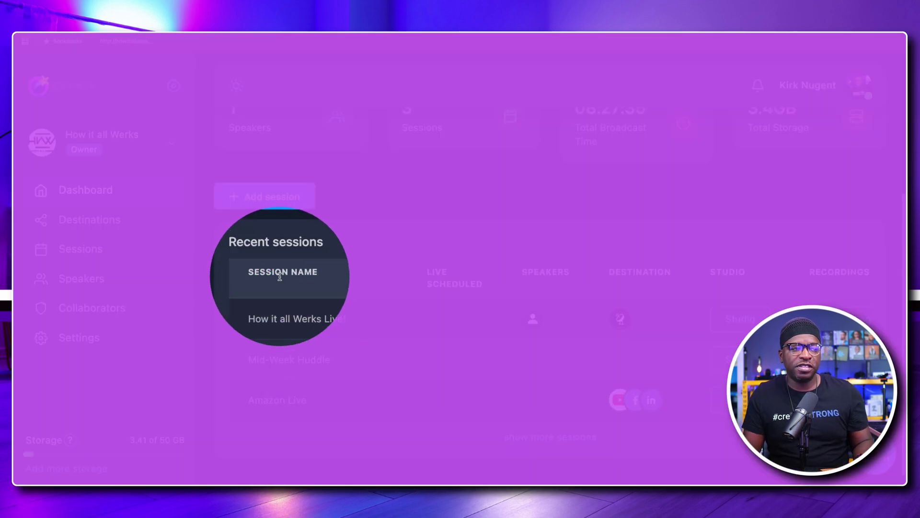
{"action": "left_click", "coordinate": [732, 331]}
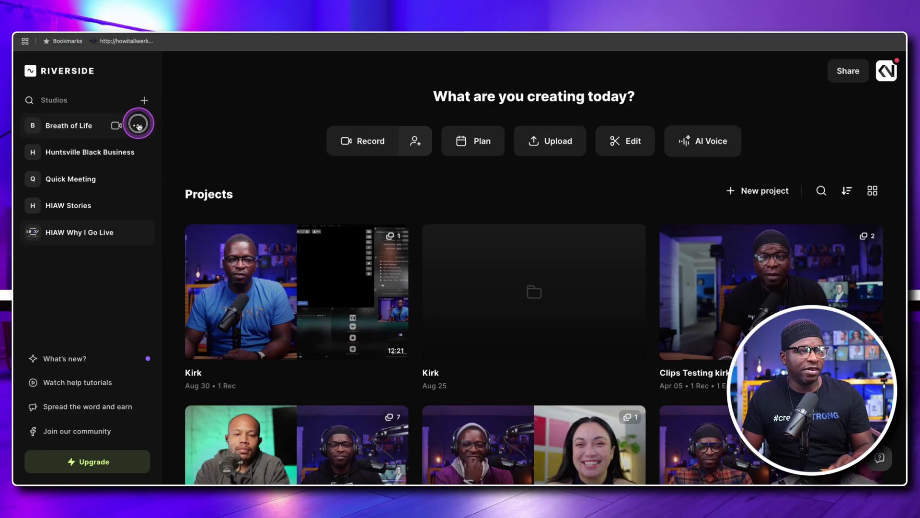
- In Riverside, view the options available for the Breath of Life studio
{"action": "left_click", "coordinate": [138, 126]}
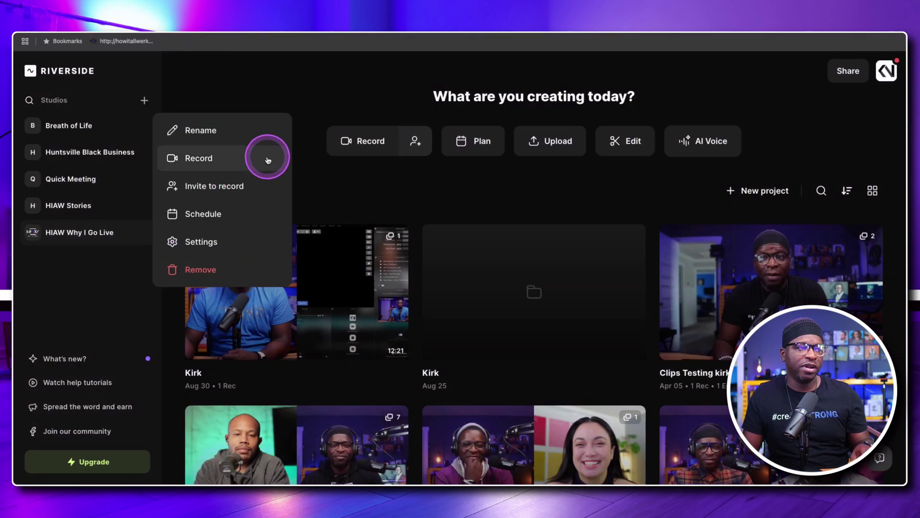
{"action": "left_click", "coordinate": [321, 109]}
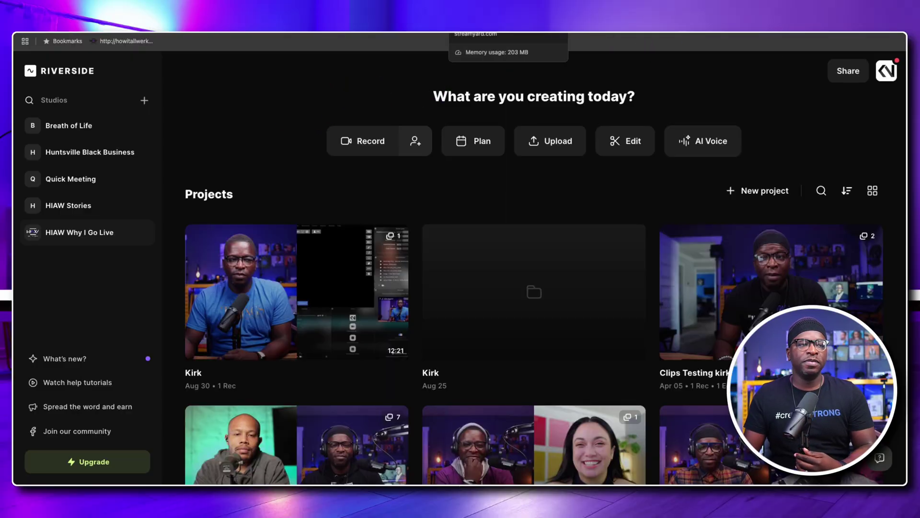
- Return to StreamYard and leave the new recording setup
{"action": "left_click", "coordinate": [475, 32]}
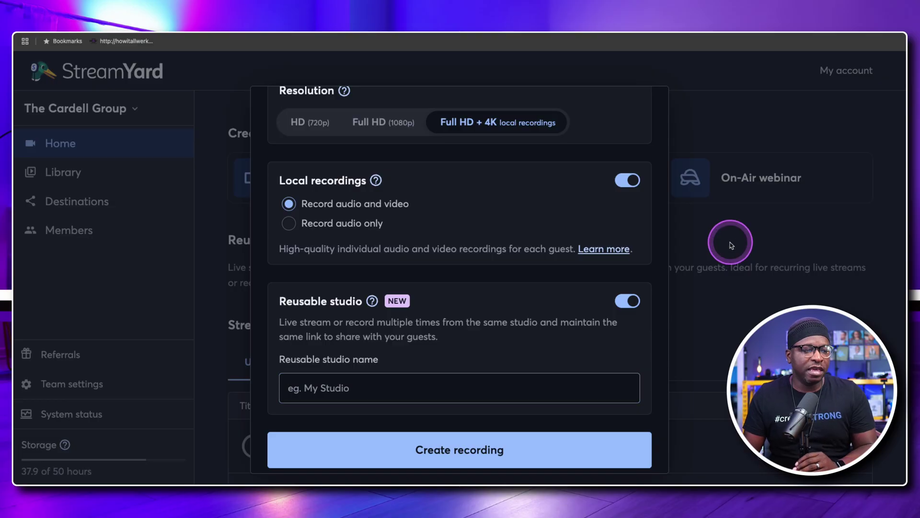
{"action": "left_click", "coordinate": [731, 243]}
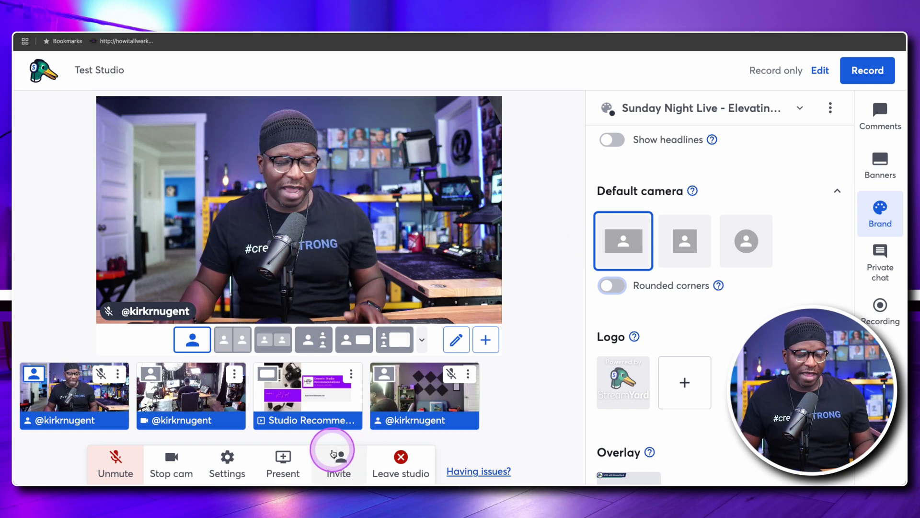
- Set the Test Studio's appearance to Dark in the general settings and close the settings
{"action": "left_click", "coordinate": [236, 463]}
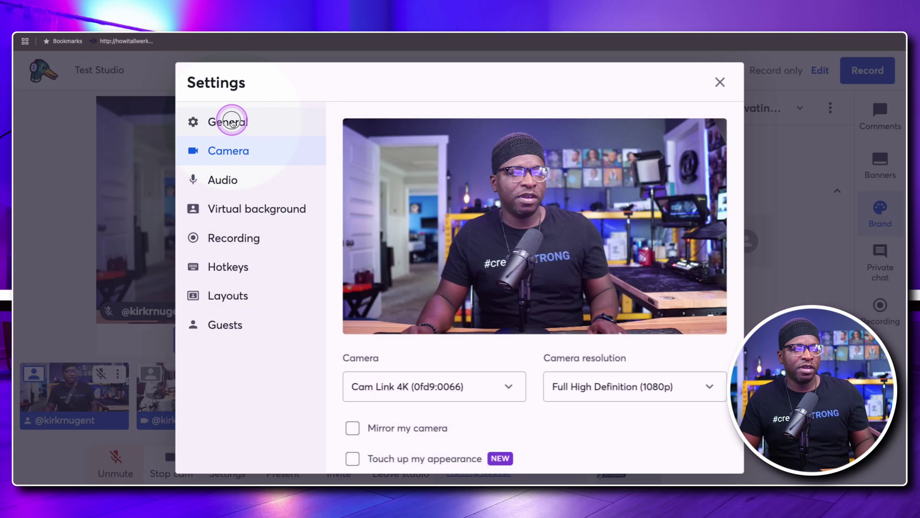
{"action": "left_click", "coordinate": [231, 122]}
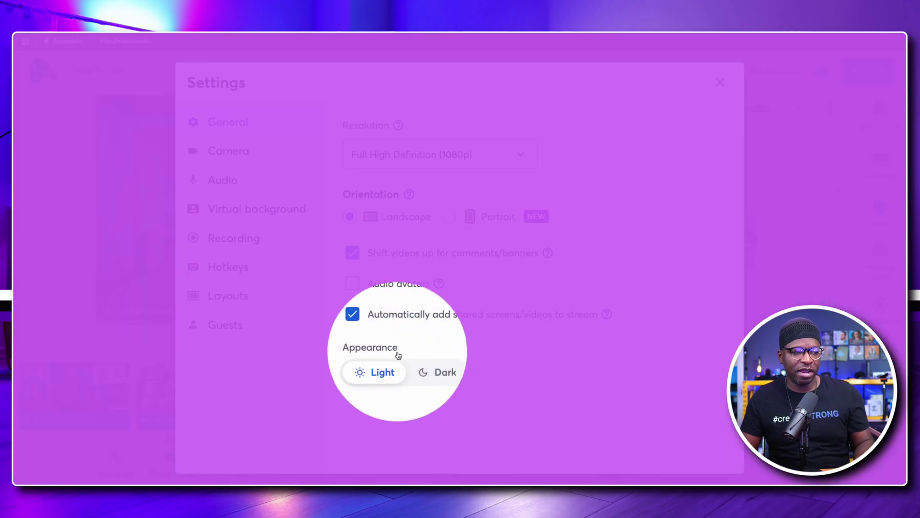
{"action": "left_click", "coordinate": [437, 372]}
{"action": "left_click", "coordinate": [692, 185]}
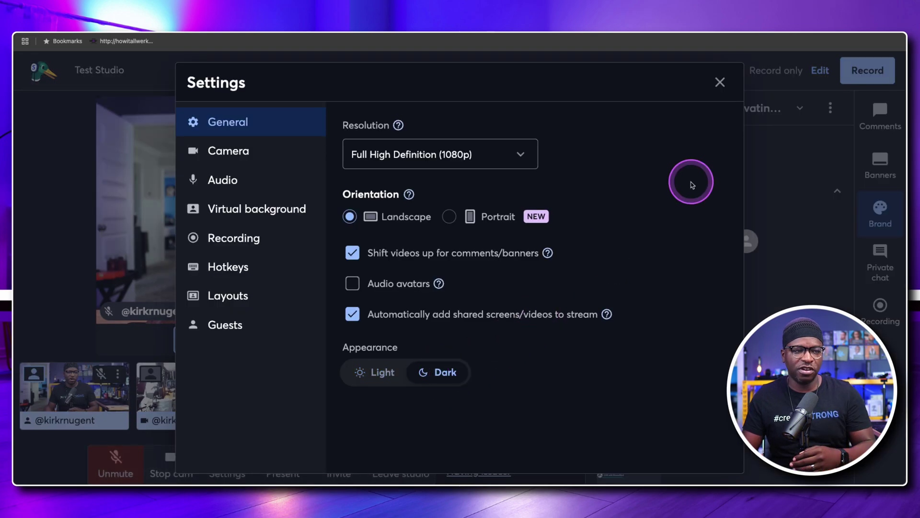
{"action": "left_click", "coordinate": [722, 82]}
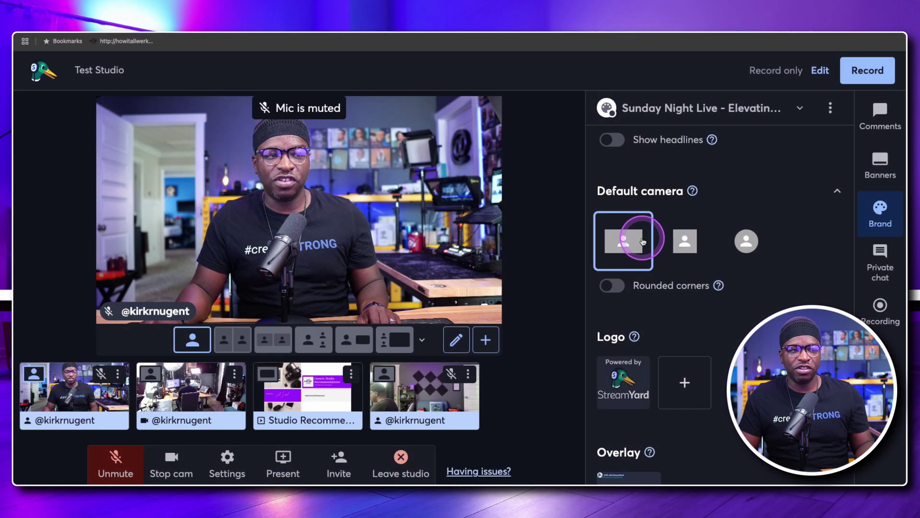
- Try the square and circle shapes for the default camera and return it to the rectangle
{"action": "left_click", "coordinate": [688, 244]}
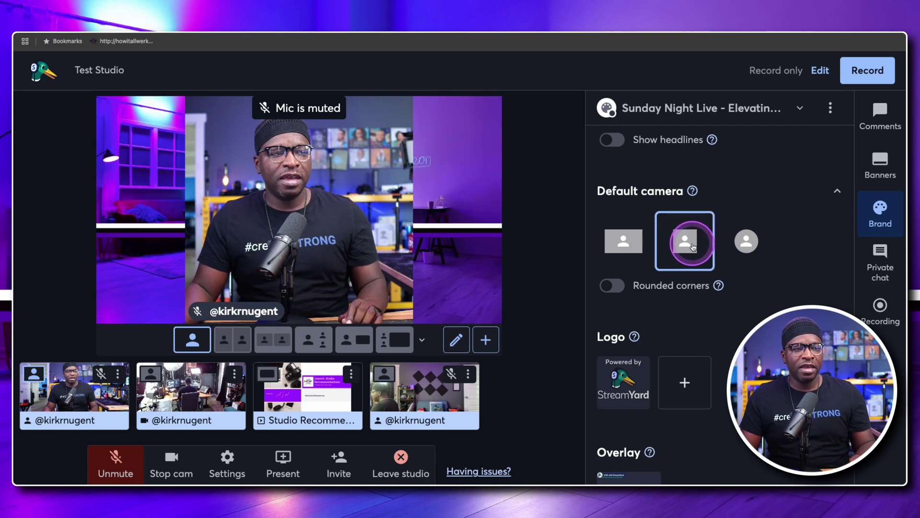
{"action": "left_click", "coordinate": [743, 244]}
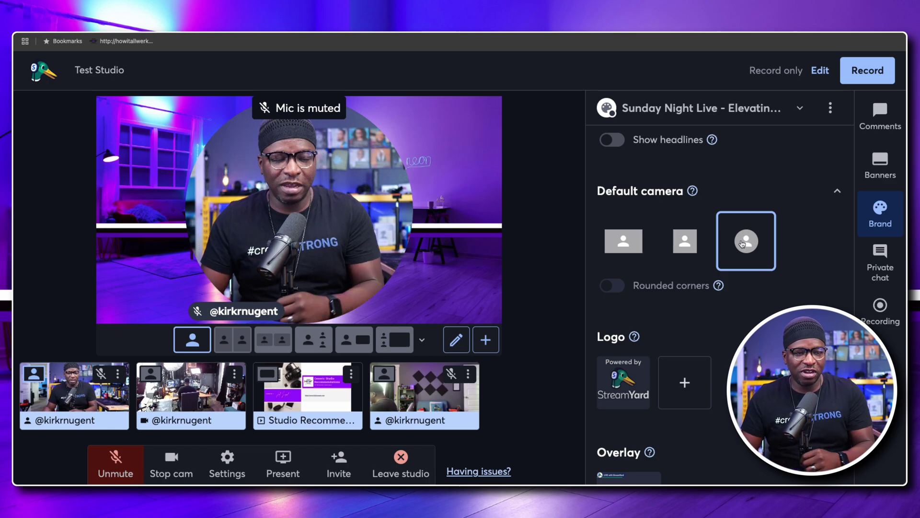
{"action": "left_click", "coordinate": [685, 241]}
{"action": "left_click", "coordinate": [624, 241]}
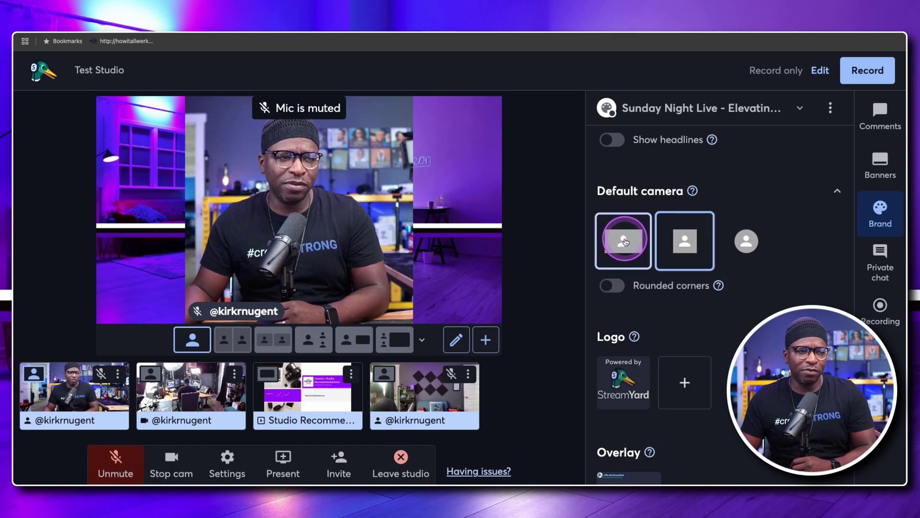
- Try rounded corners on the rectangular and square default camera, turn them off and restore the rectangle
{"action": "left_click", "coordinate": [614, 286]}
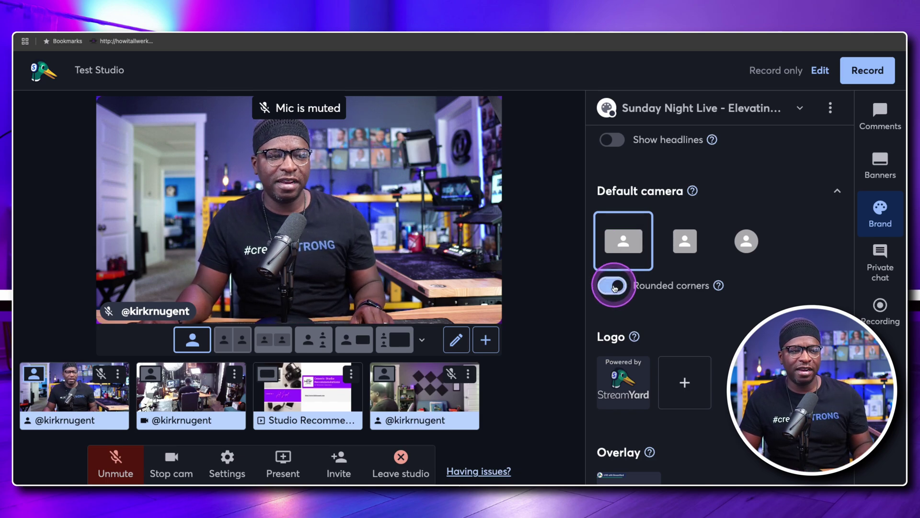
{"action": "left_click", "coordinate": [685, 241]}
{"action": "left_click", "coordinate": [647, 265]}
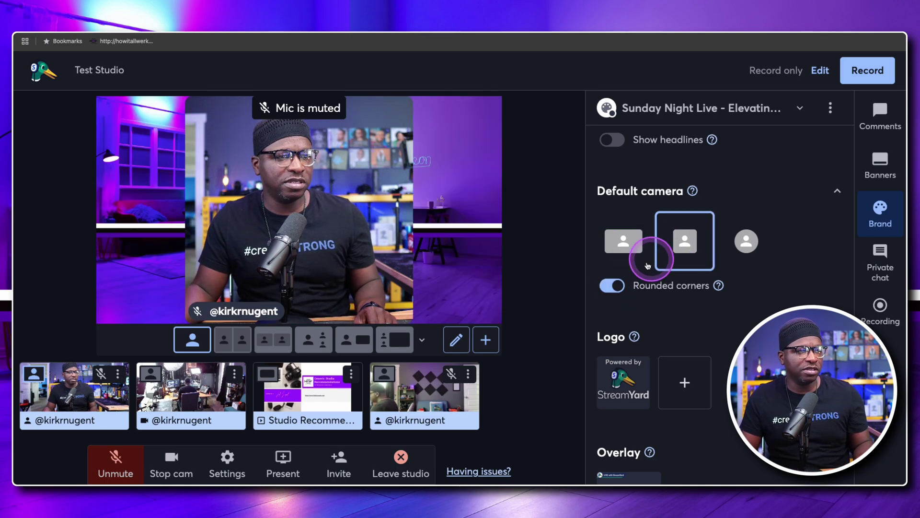
{"action": "left_click", "coordinate": [616, 285]}
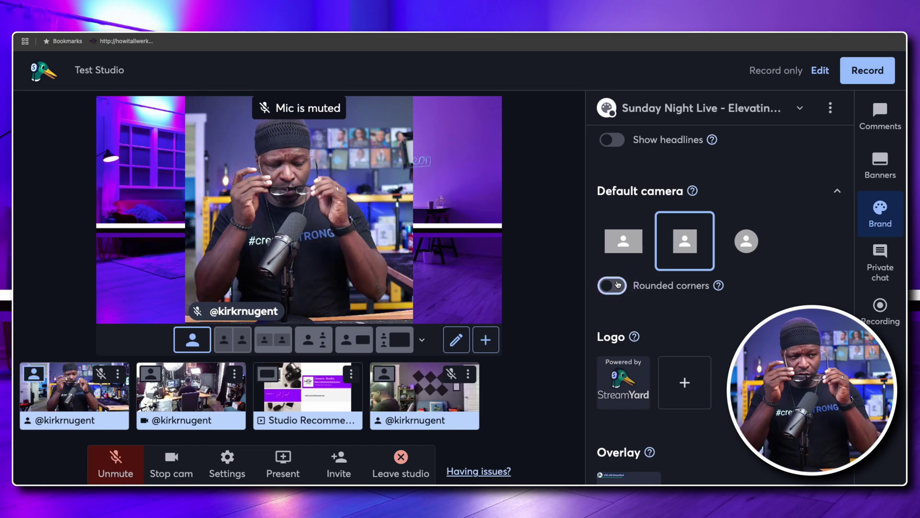
{"action": "left_click", "coordinate": [618, 285]}
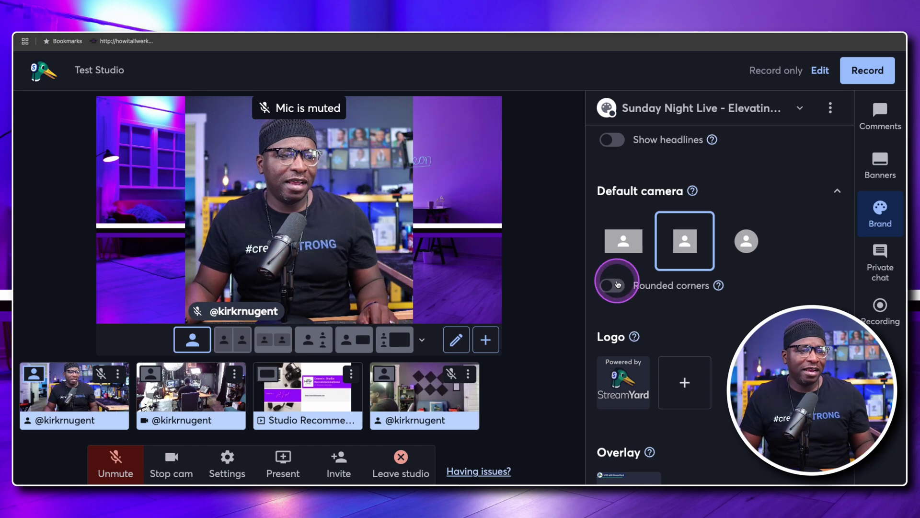
{"action": "left_click", "coordinate": [621, 241]}
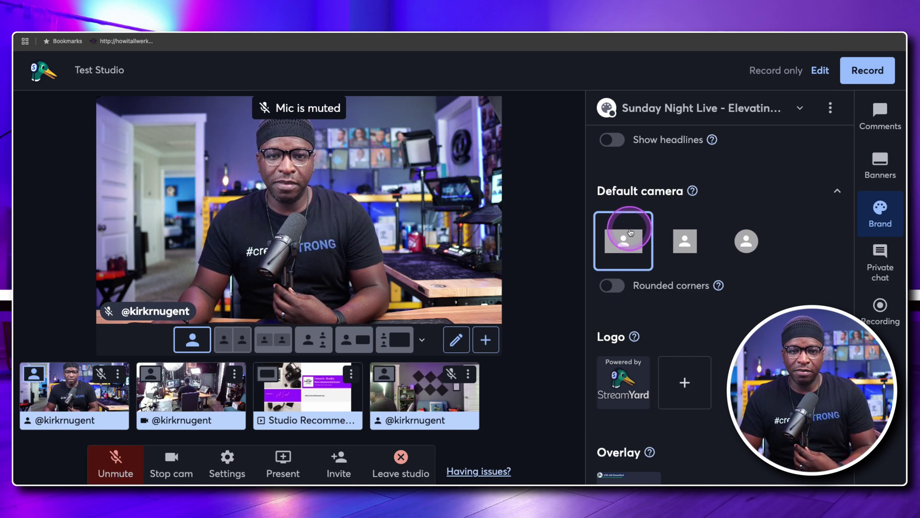
- Preview the default camera's square and circle shapes again without rounded corners and restore the rectangle
{"action": "left_click", "coordinate": [680, 238]}
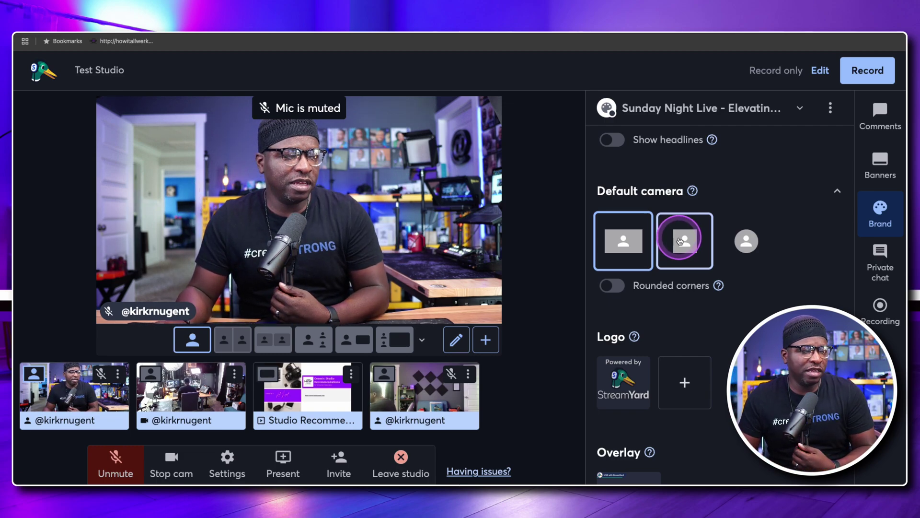
{"action": "left_click", "coordinate": [570, 241]}
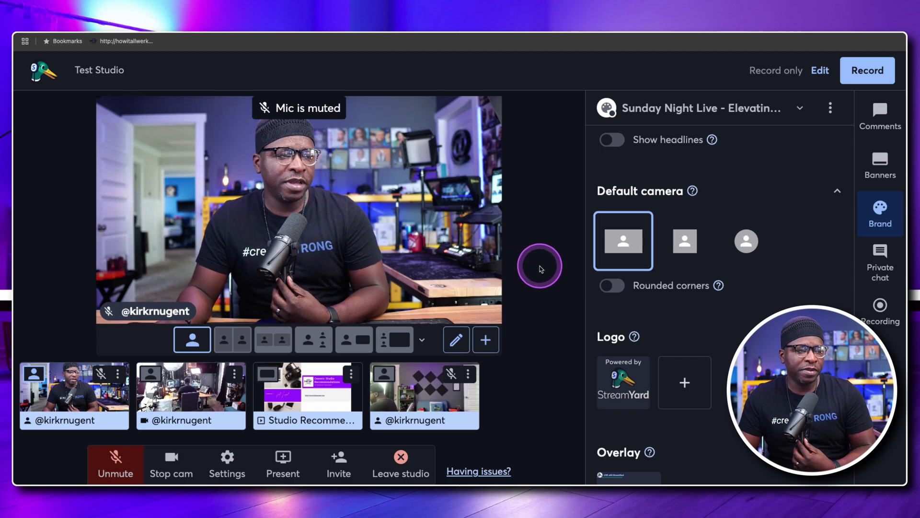
{"action": "left_click", "coordinate": [747, 240]}
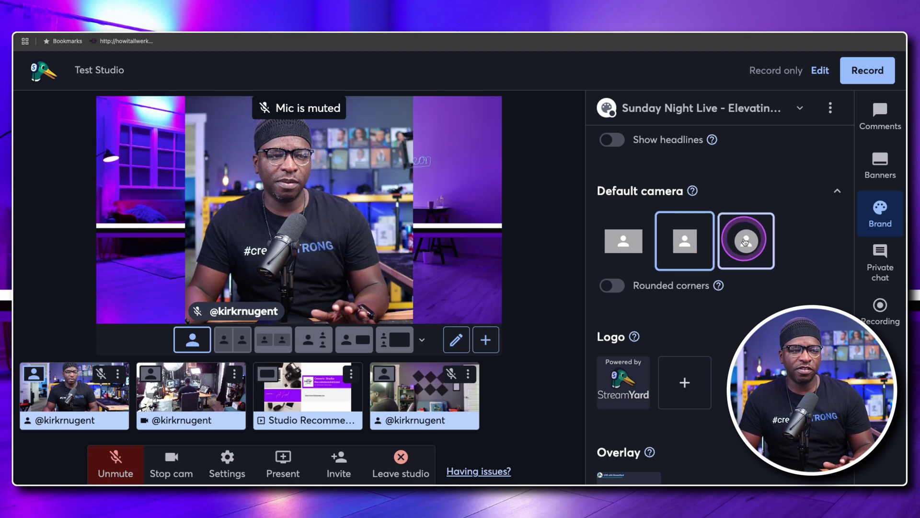
{"action": "left_click", "coordinate": [629, 245]}
- Apply the custom layout with three cameras side by side and open it for editing
{"action": "scroll", "coordinate": [630, 245], "scroll_direction": "up", "scroll_amount": 1}
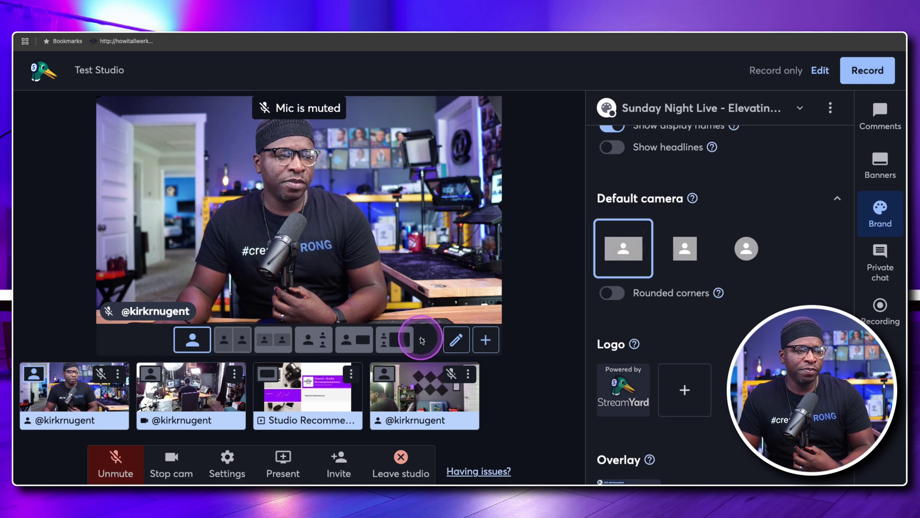
{"action": "left_click", "coordinate": [402, 340]}
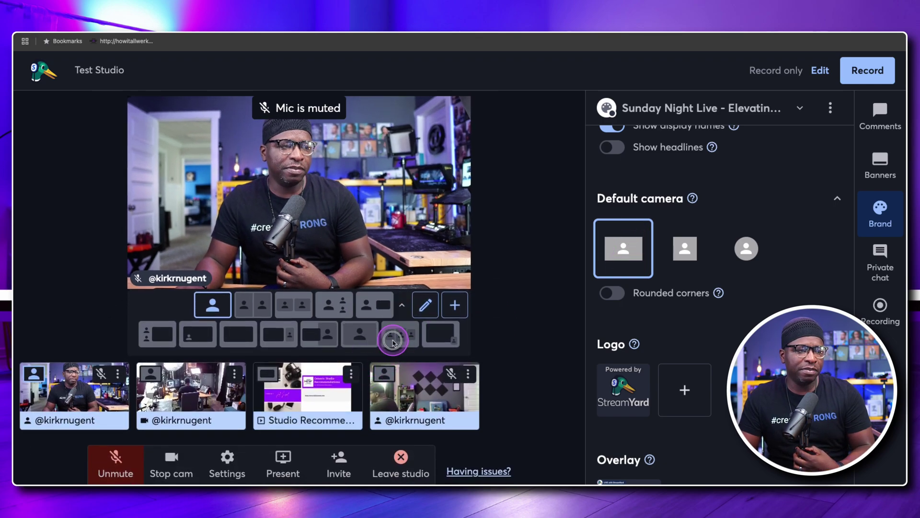
{"action": "left_click", "coordinate": [398, 334]}
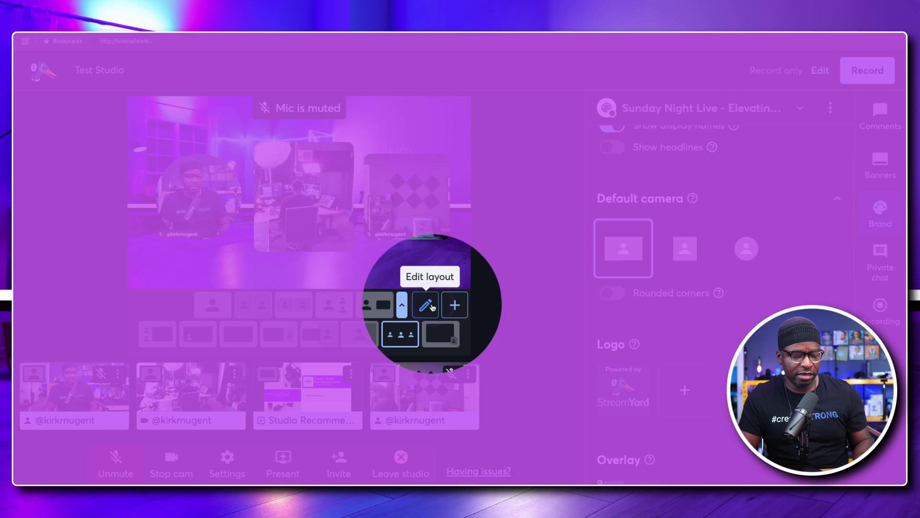
{"action": "left_click", "coordinate": [425, 305]}
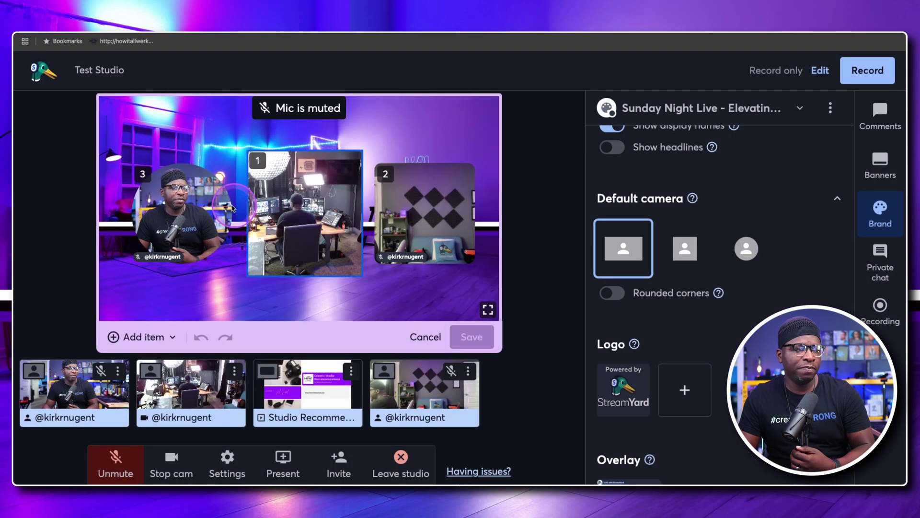
- View the shape options of camera 3 in the layout editor
{"action": "left_click", "coordinate": [189, 203]}
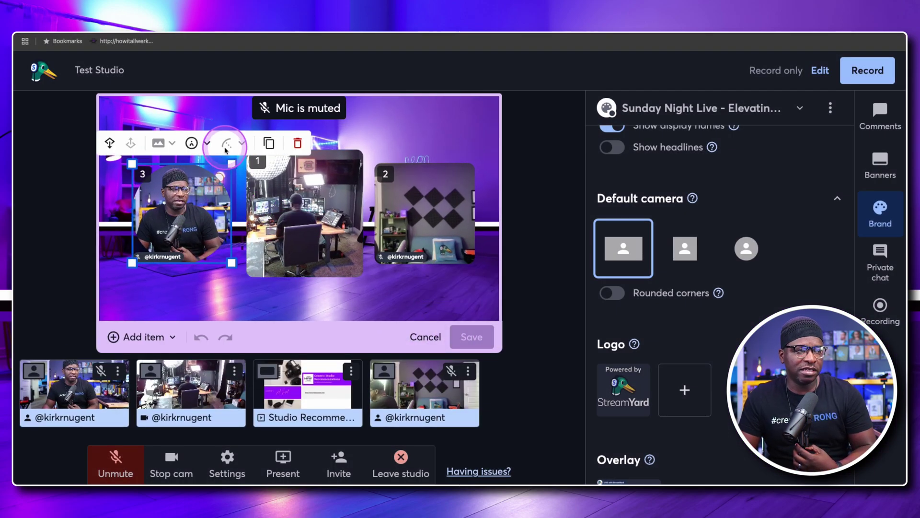
{"action": "left_click", "coordinate": [206, 144]}
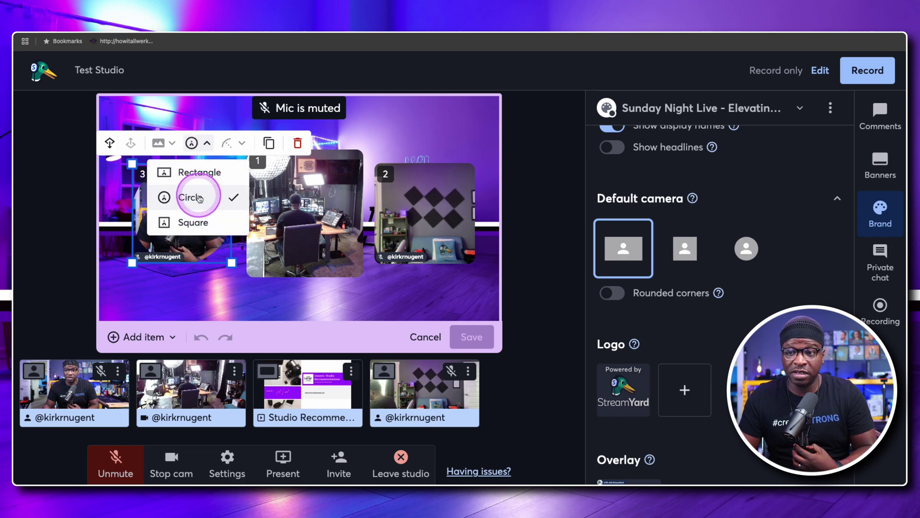
- Set the shape of camera 1 to Rectangle and the shape of camera 2 to Square
{"action": "left_click", "coordinate": [293, 175]}
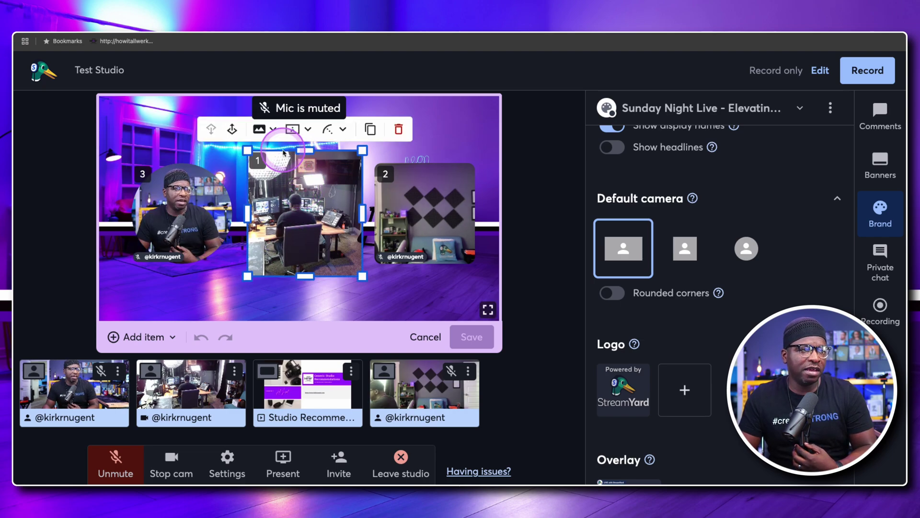
{"action": "left_click", "coordinate": [273, 133]}
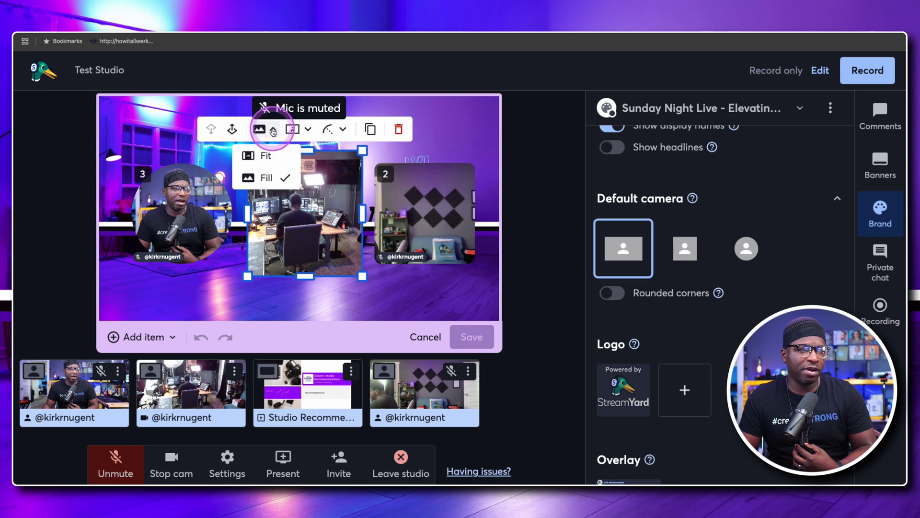
{"action": "left_click", "coordinate": [303, 130]}
{"action": "left_click", "coordinate": [303, 131]}
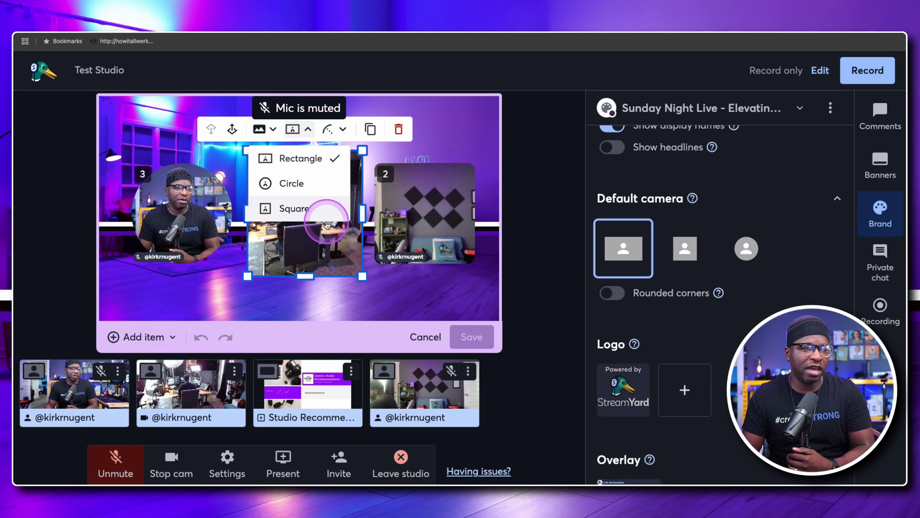
{"action": "left_click", "coordinate": [306, 163]}
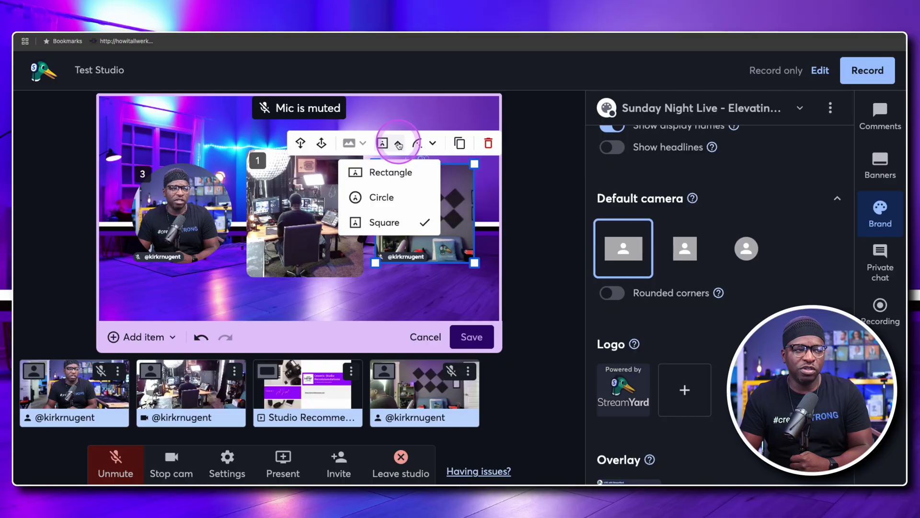
{"action": "left_click", "coordinate": [402, 223]}
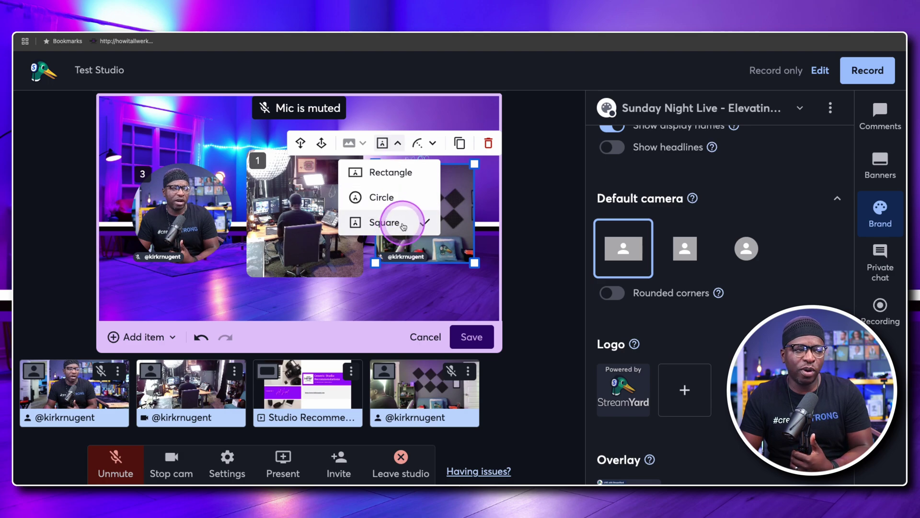
- View the Straight and Rounded corner options of camera 1 in the layout editor
{"action": "left_click", "coordinate": [361, 174]}
{"action": "left_click", "coordinate": [315, 209]}
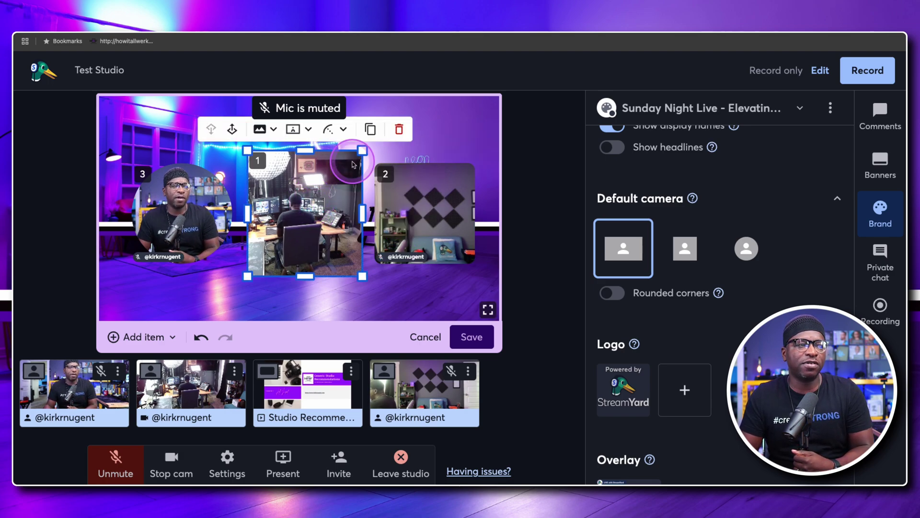
{"action": "left_click", "coordinate": [339, 130]}
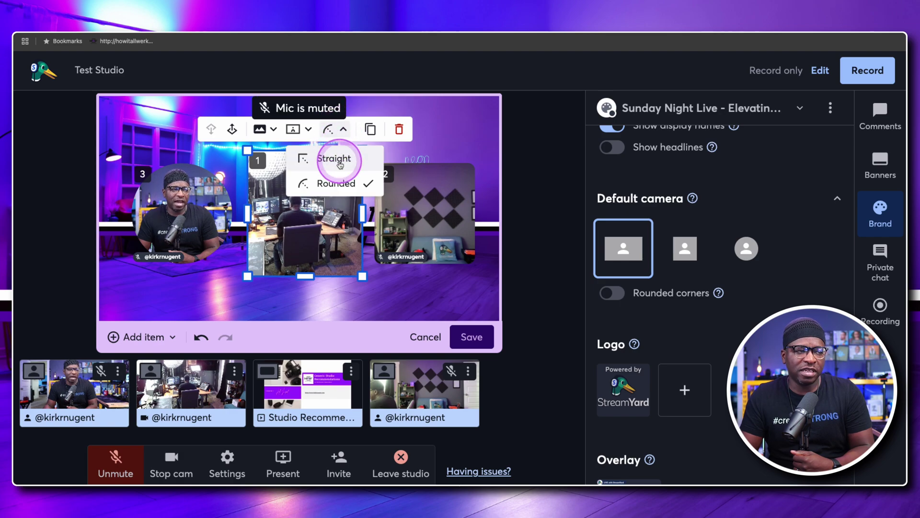
{"action": "left_click", "coordinate": [390, 284]}
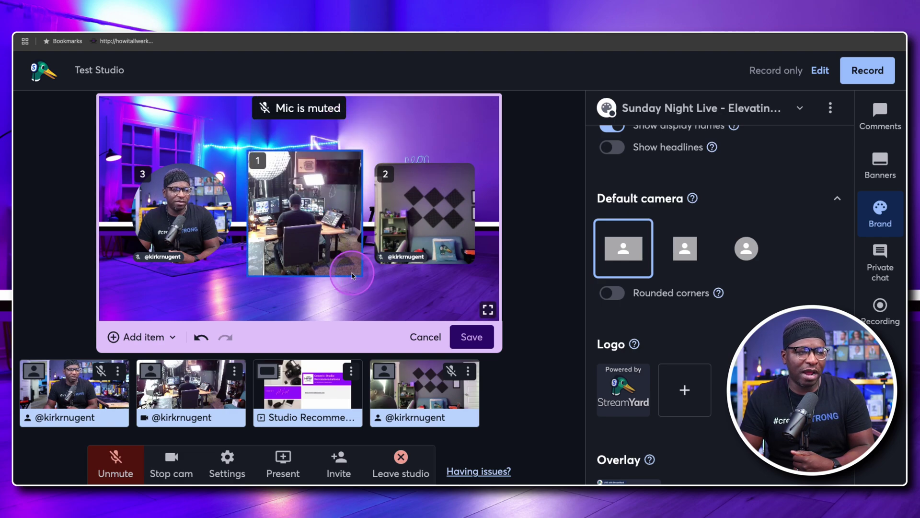
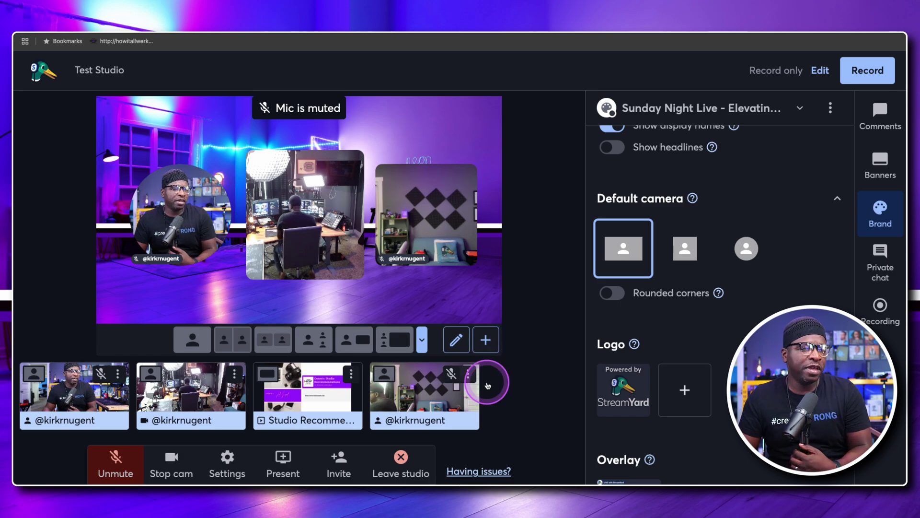
- Apply the custom layout that shows a large slide with a small circular camera over its lower corner
{"action": "left_click", "coordinate": [422, 342]}
{"action": "left_click", "coordinate": [444, 342]}
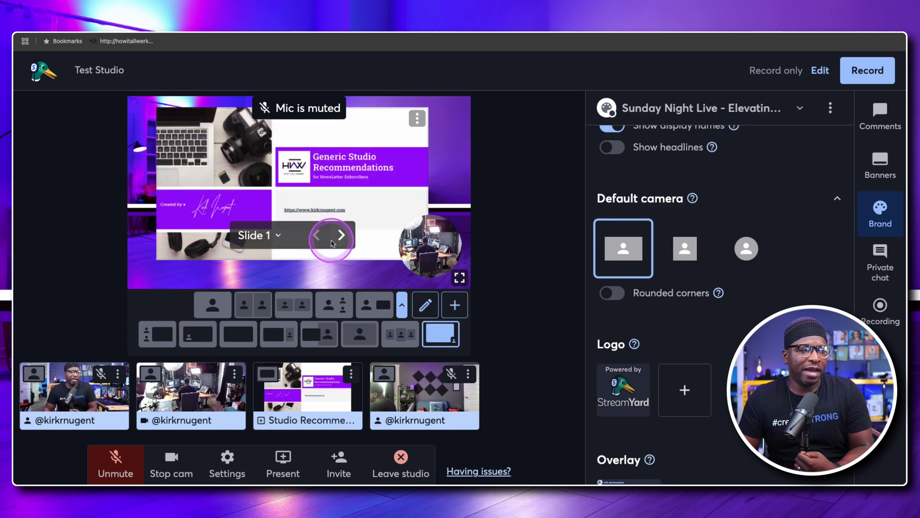
{"action": "left_click", "coordinate": [340, 234]}
{"action": "left_click", "coordinate": [317, 235]}
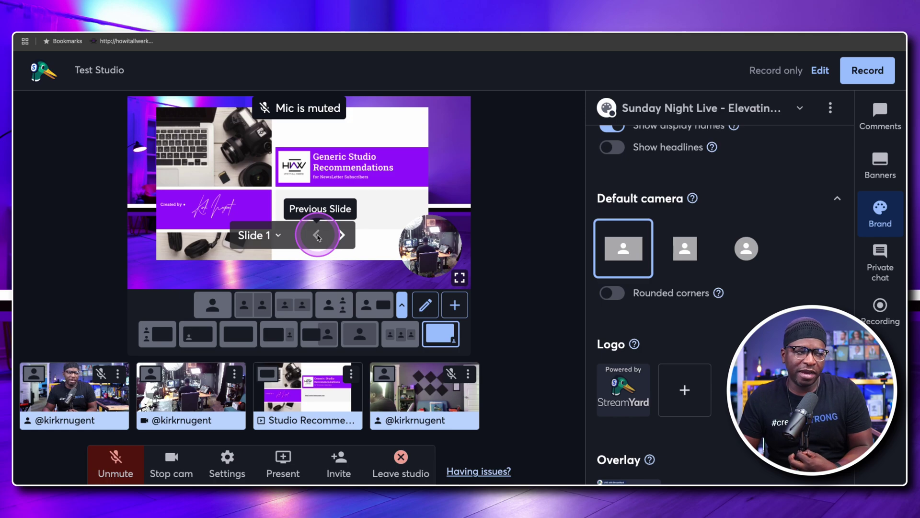
{"action": "mouse_move", "coordinate": [453, 242]}
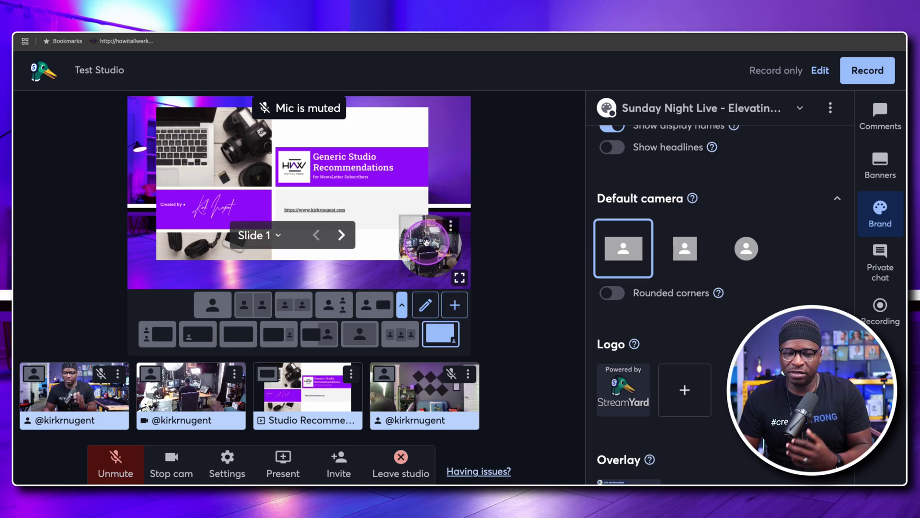
- Replace the Standard background with the Slide/Screen one that has a white slide frame and camera circle
{"action": "scroll", "coordinate": [761, 288], "scroll_direction": "down", "scroll_amount": 6}
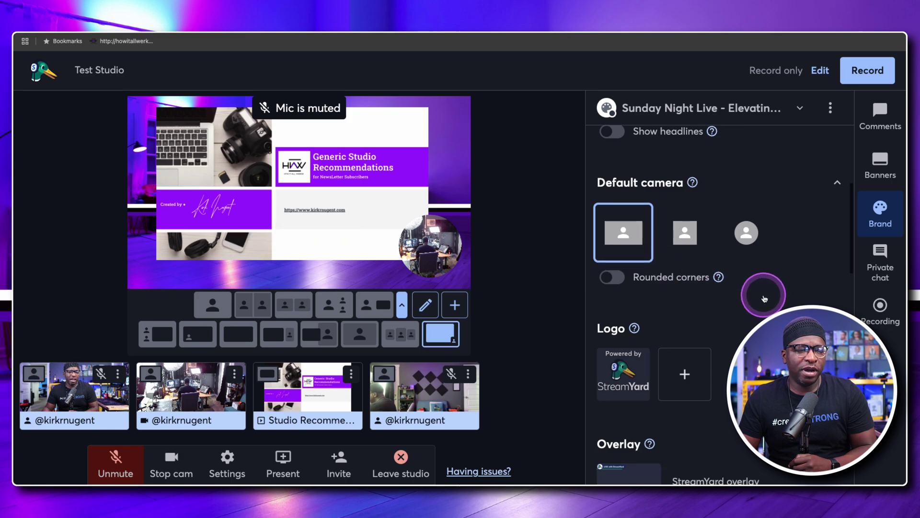
{"action": "scroll", "coordinate": [763, 297], "scroll_direction": "down", "scroll_amount": 10}
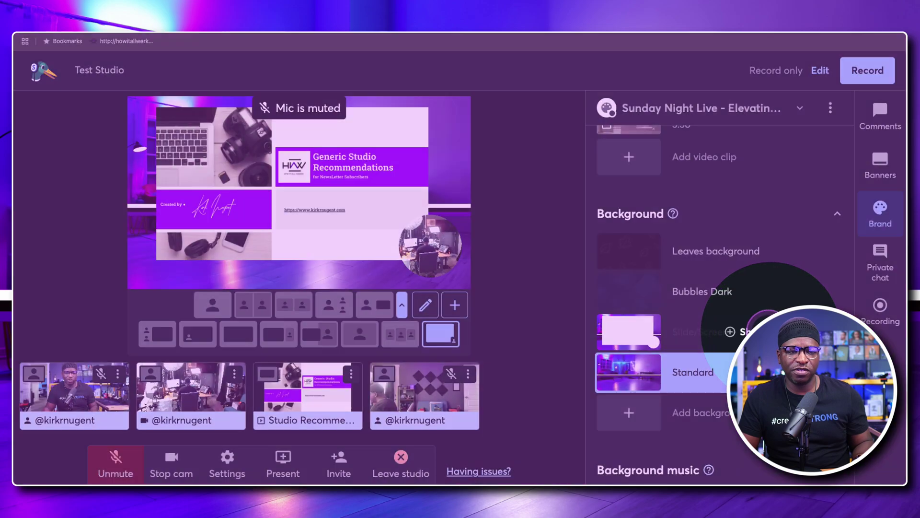
{"action": "mouse_move", "coordinate": [775, 304]}
{"action": "mouse_move", "coordinate": [624, 352]}
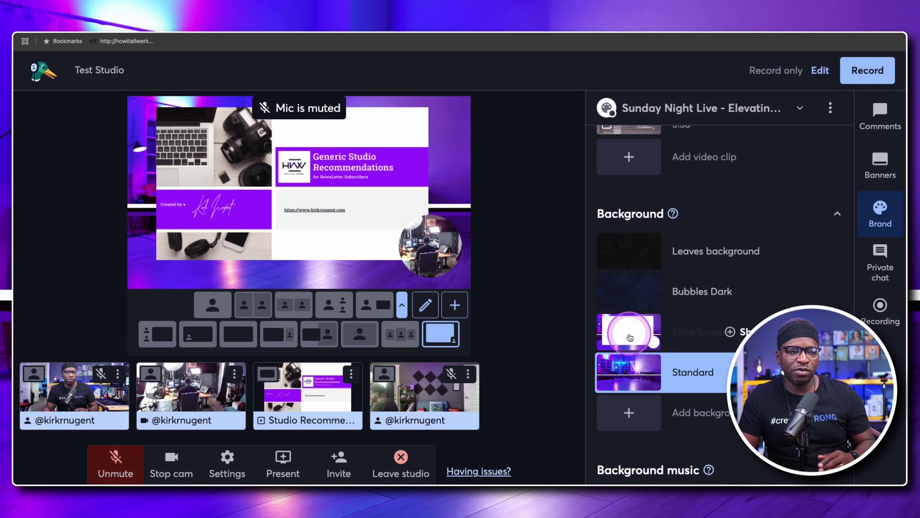
{"action": "left_click", "coordinate": [630, 337]}
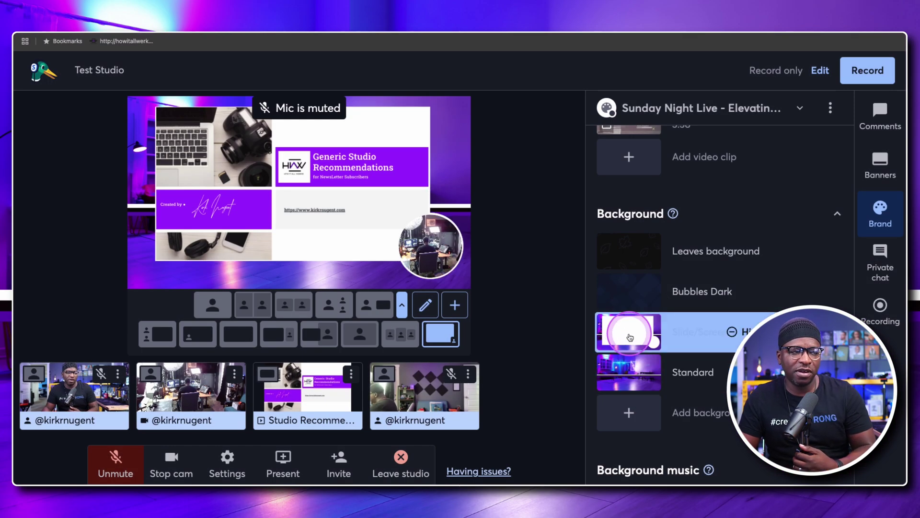
{"action": "mouse_move", "coordinate": [164, 128]}
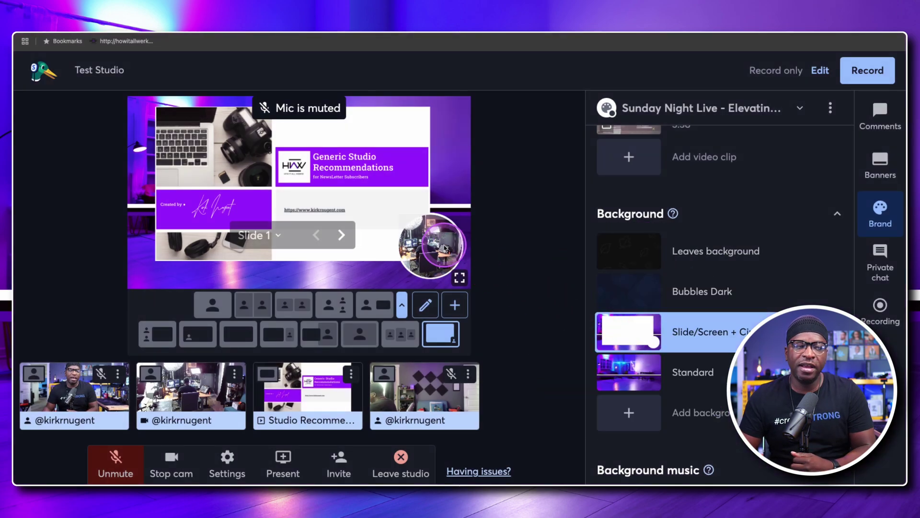
- Nudge the circular camera and the slide to line up with the background frames, and save the layout
{"action": "left_click", "coordinate": [425, 305]}
{"action": "mouse_move", "coordinate": [453, 269]}
{"action": "left_mouse_down"}
{"action": "mouse_move", "coordinate": [366, 261]}
{"action": "mouse_move", "coordinate": [448, 265]}
{"action": "left_mouse_up"}
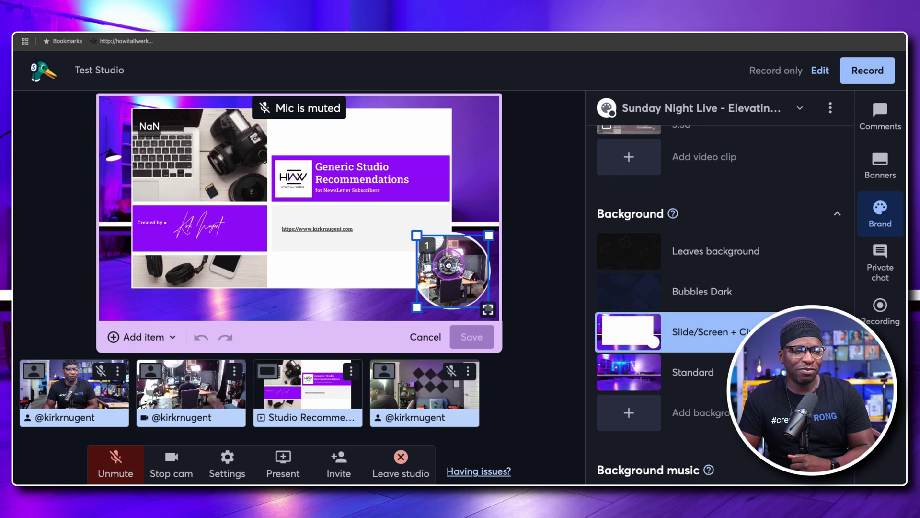
{"action": "left_click_drag", "start_coordinate": [448, 265], "coordinate": [450, 267]}
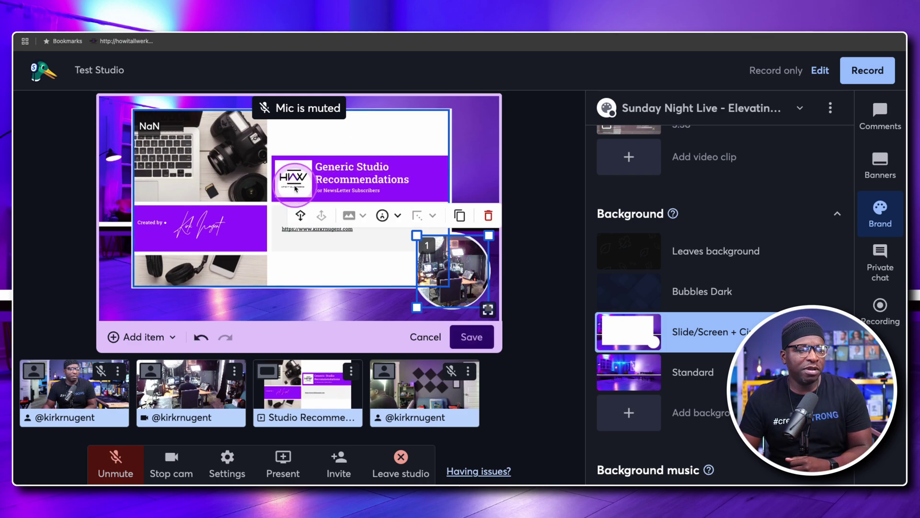
{"action": "mouse_move", "coordinate": [296, 188]}
{"action": "left_mouse_down"}
{"action": "mouse_move", "coordinate": [276, 193]}
{"action": "mouse_move", "coordinate": [292, 188]}
{"action": "left_mouse_up"}
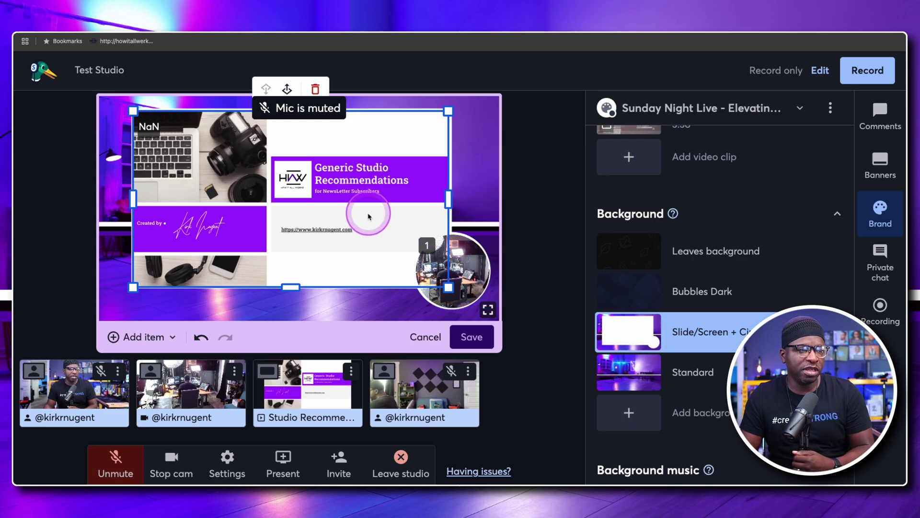
{"action": "left_click", "coordinate": [472, 338]}
{"action": "left_click", "coordinate": [469, 287]}
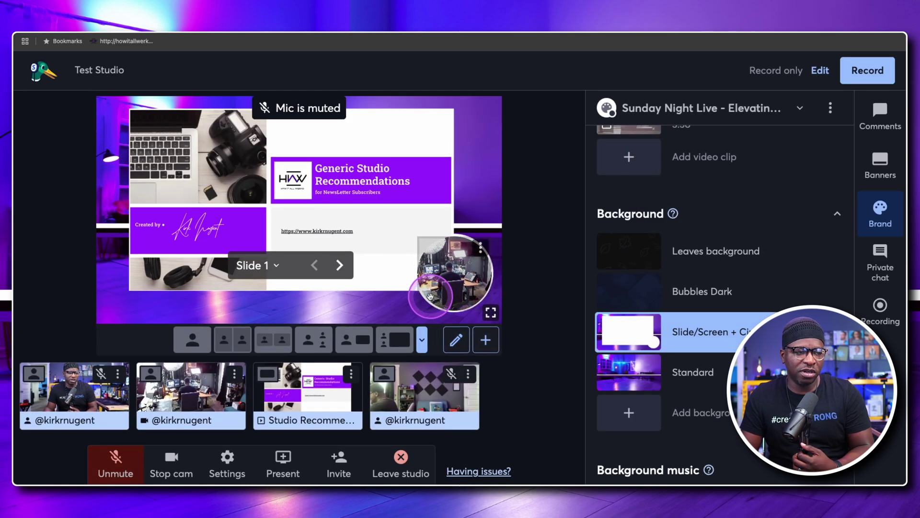
- Page forward through the presentation past slide 7, and go back to slide 5
{"action": "left_click", "coordinate": [323, 246]}
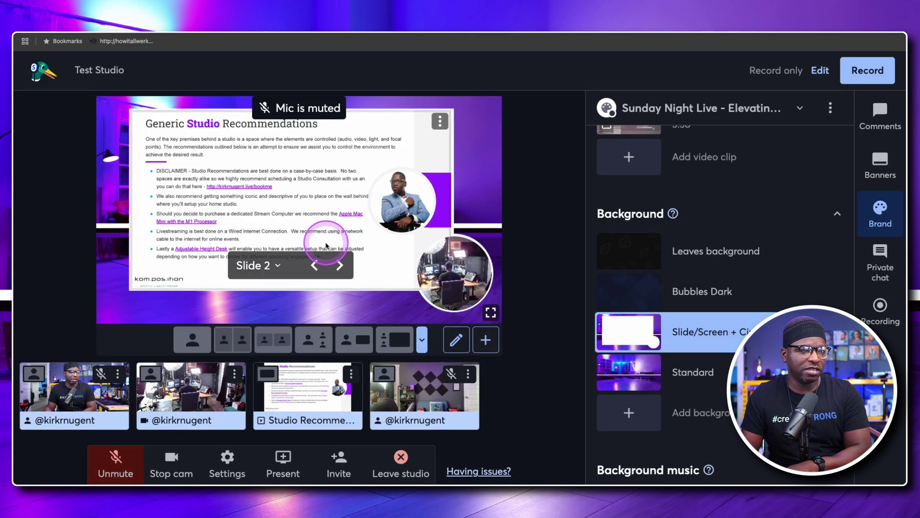
{"action": "left_click", "coordinate": [332, 242]}
{"action": "left_click", "coordinate": [343, 242]}
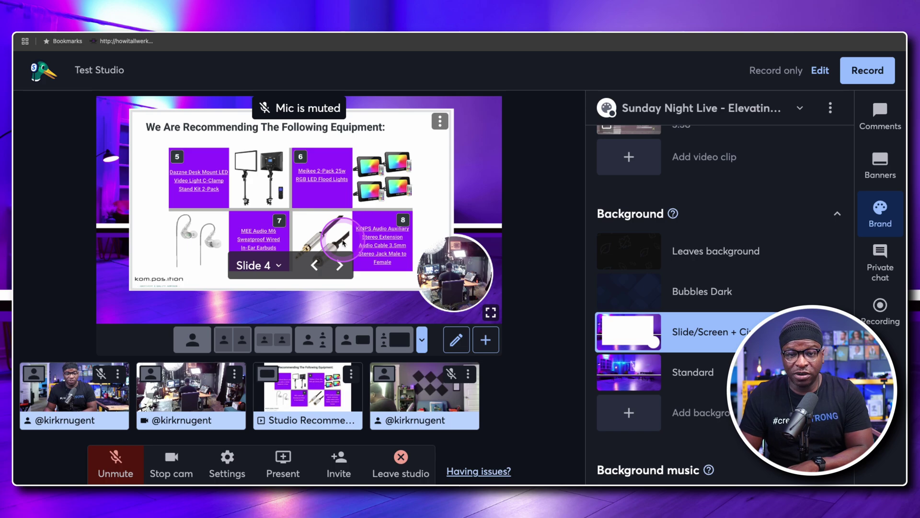
{"action": "left_click", "coordinate": [344, 242]}
{"action": "left_click", "coordinate": [343, 242]}
{"action": "left_click", "coordinate": [344, 242]}
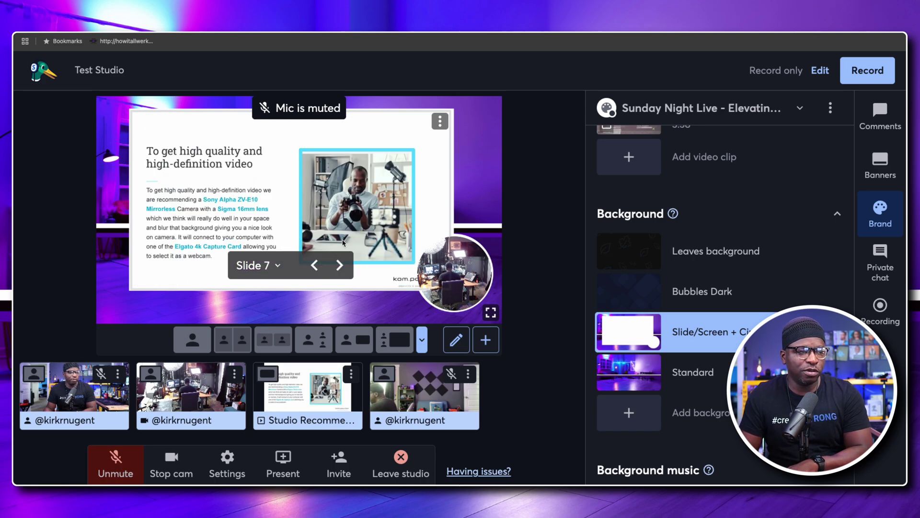
{"action": "left_click", "coordinate": [343, 242]}
{"action": "key", "text": "Left"}
{"action": "key", "text": "Left"}
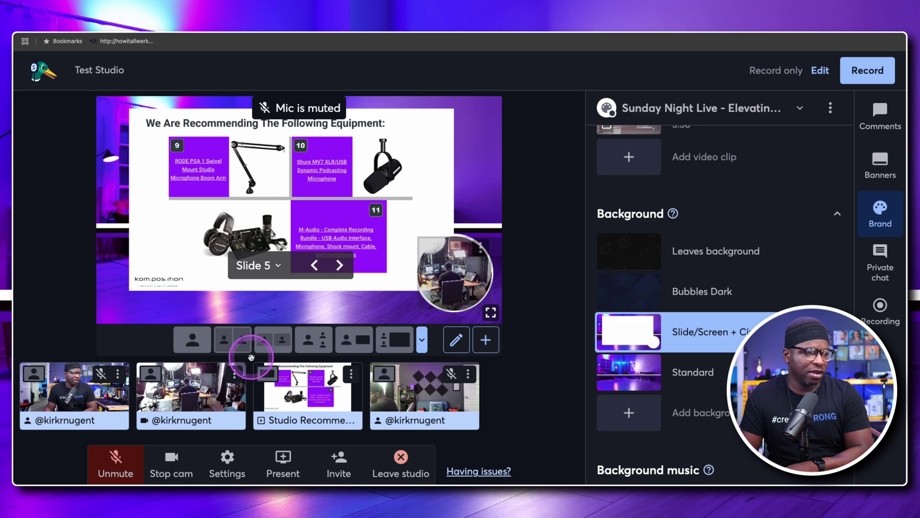
- Remove the desk-view and wall-view cameras from the stage and page the presentation back to slide 2
{"action": "left_click", "coordinate": [193, 398]}
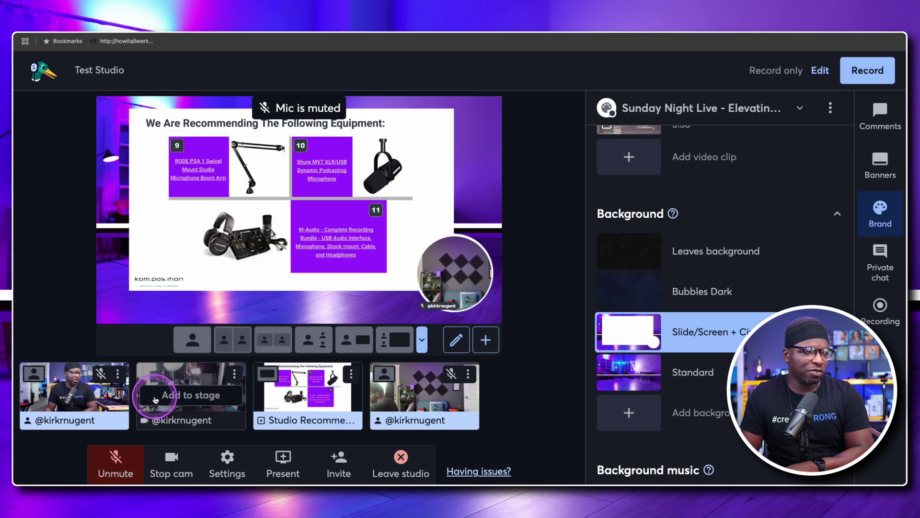
{"action": "left_click", "coordinate": [380, 392]}
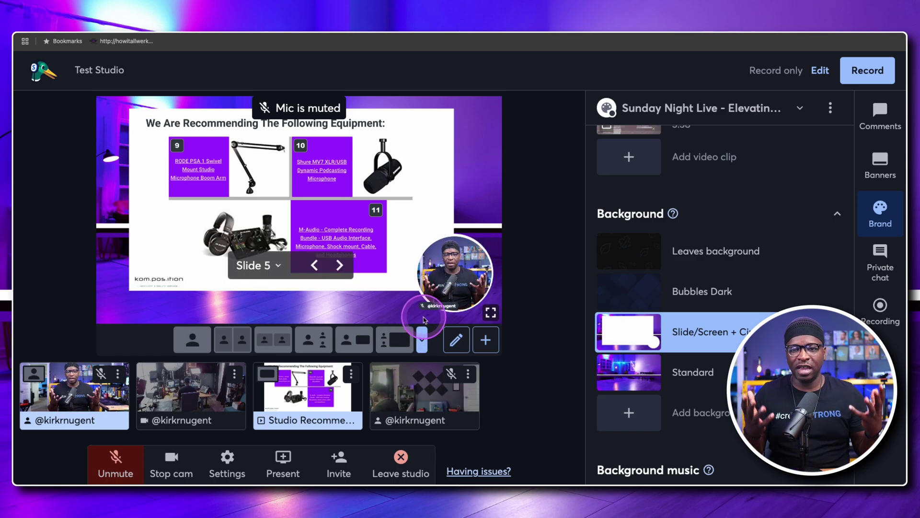
{"action": "left_click", "coordinate": [314, 265]}
{"action": "left_click", "coordinate": [314, 265]}
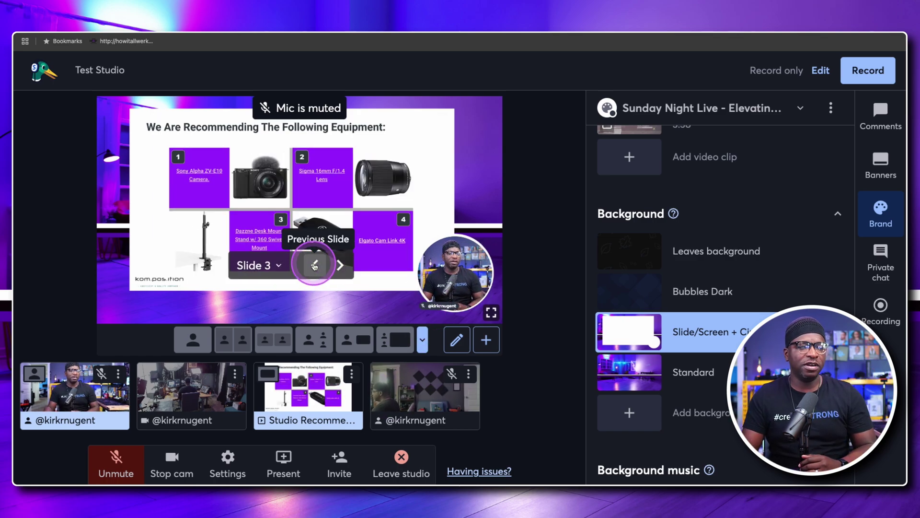
{"action": "left_click", "coordinate": [314, 265]}
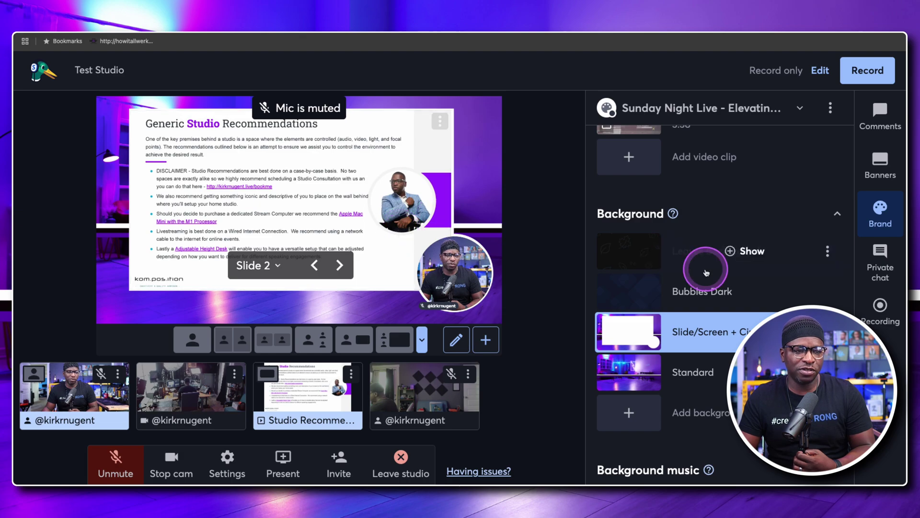
{"action": "scroll", "coordinate": [751, 290], "scroll_direction": "up", "scroll_amount": 1}
{"action": "scroll", "coordinate": [751, 290], "scroll_direction": "up", "scroll_amount": 10}
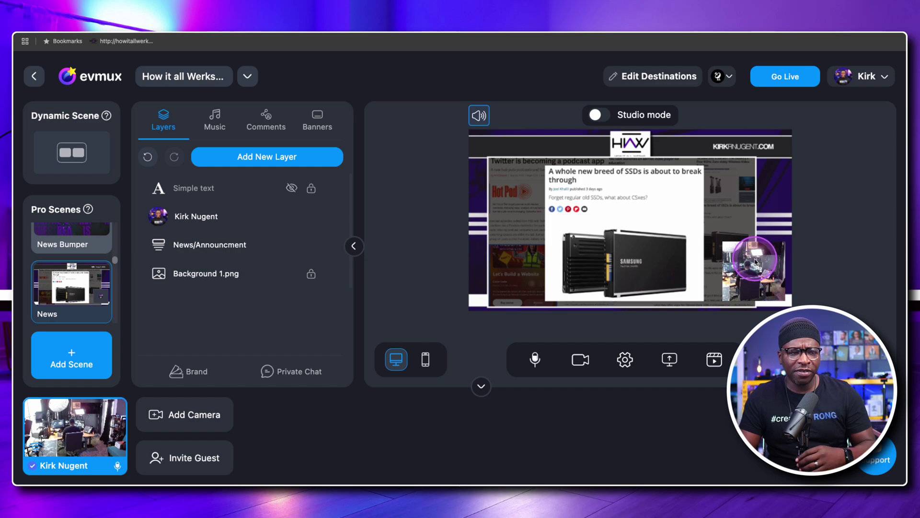
- In evmux, raise the Round corners setting of the Camera 1 layer in the News scene until it looks circular
{"action": "right_click", "coordinate": [751, 267]}
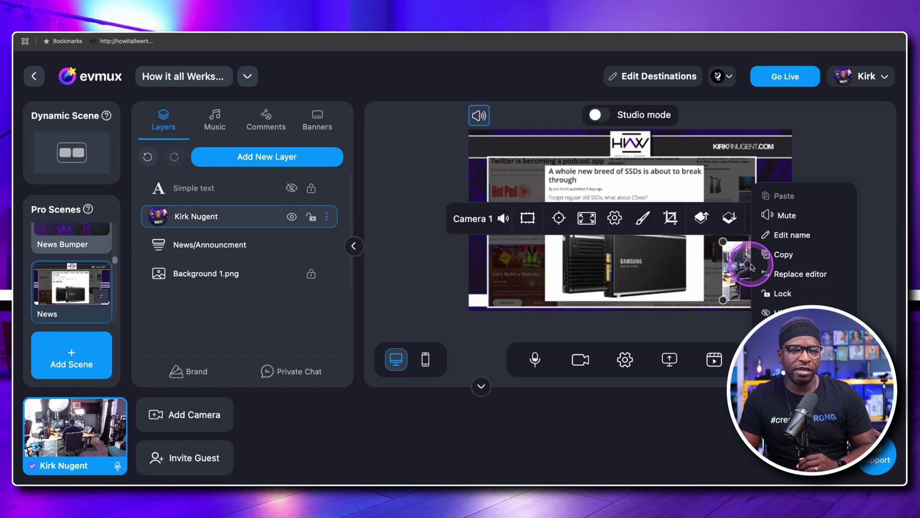
{"action": "left_click", "coordinate": [642, 219]}
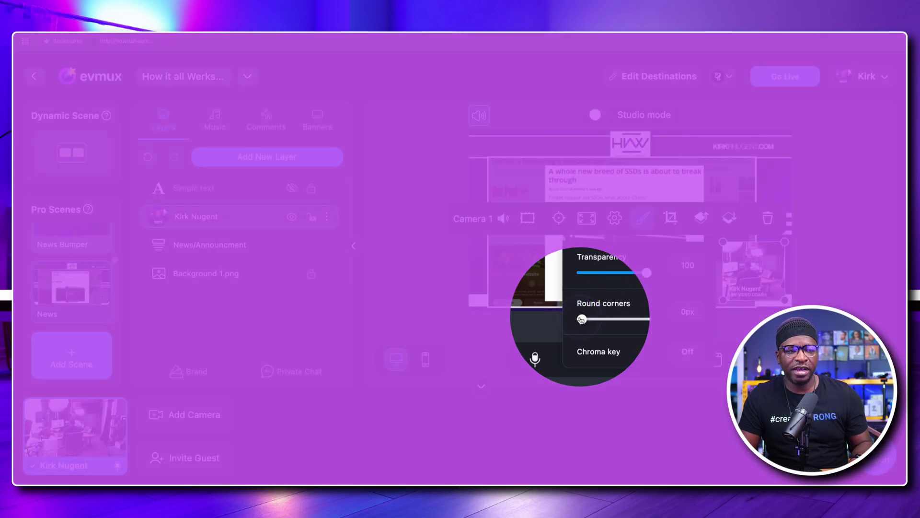
{"action": "left_click", "coordinate": [581, 319]}
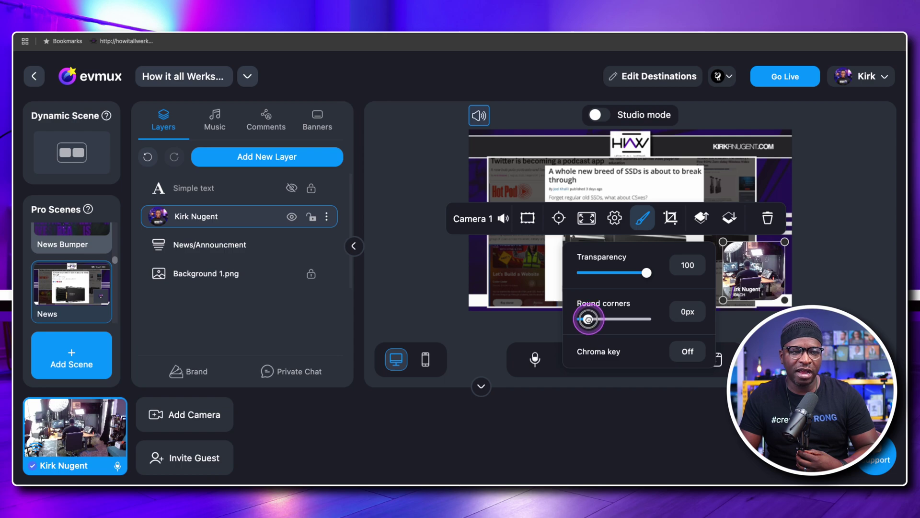
{"action": "left_click_drag", "start_coordinate": [619, 320], "coordinate": [640, 321]}
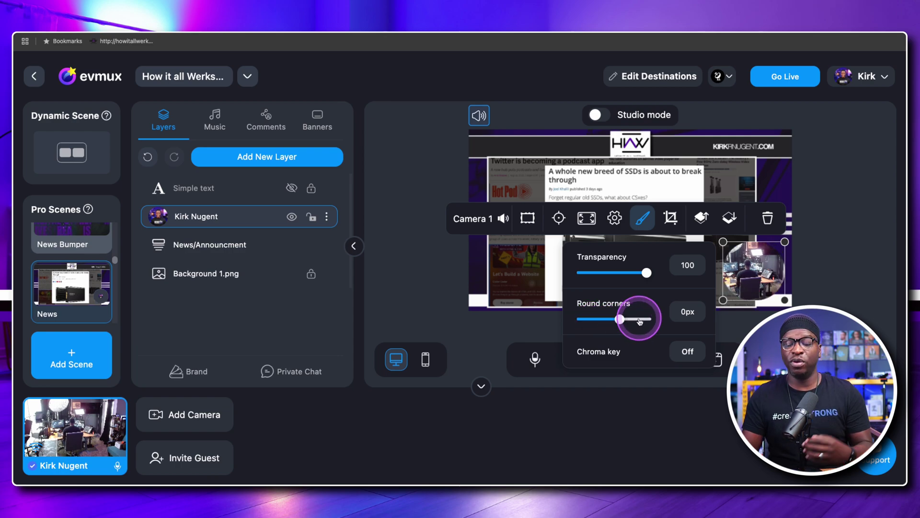
{"action": "left_click", "coordinate": [758, 144]}
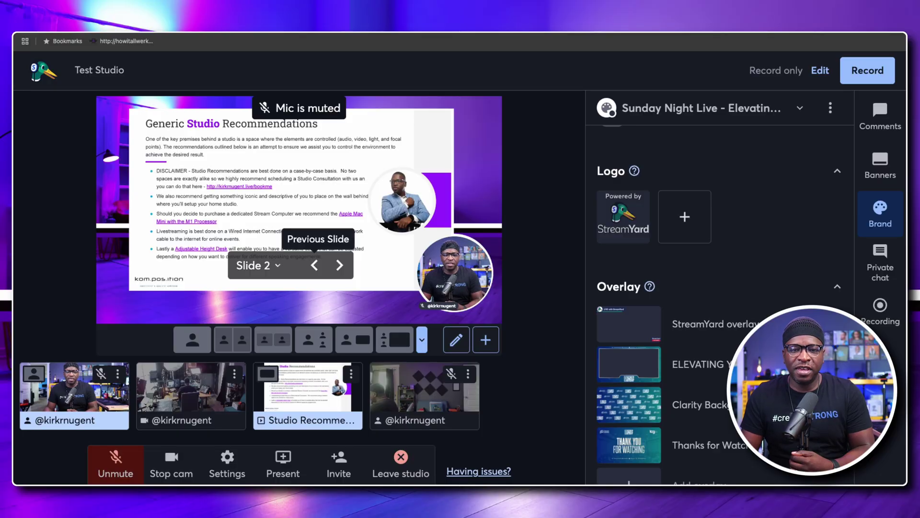
- Set the _countdown timer clip as the intro video for the brand
{"action": "scroll", "coordinate": [705, 263], "scroll_direction": "up", "scroll_amount": 5}
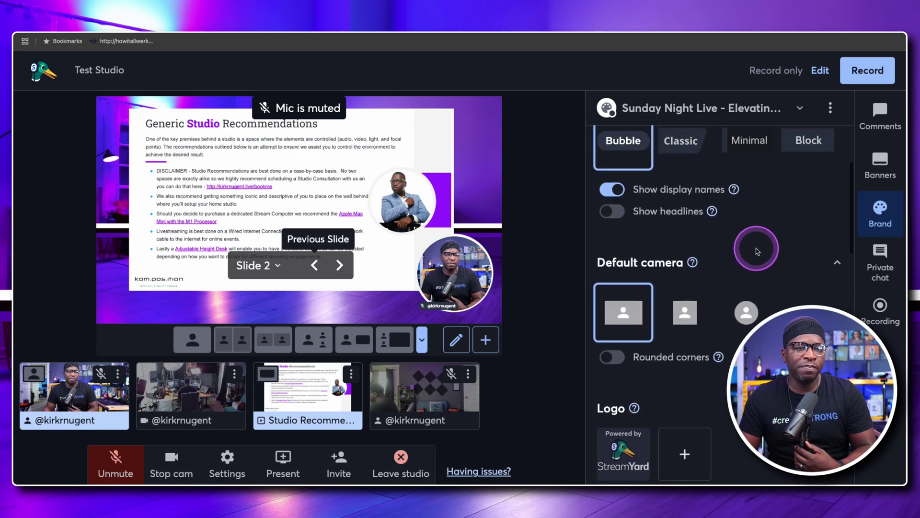
{"action": "scroll", "coordinate": [752, 235], "scroll_direction": "up", "scroll_amount": 4}
{"action": "scroll", "coordinate": [756, 240], "scroll_direction": "down", "scroll_amount": 4}
{"action": "scroll", "coordinate": [756, 251], "scroll_direction": "down", "scroll_amount": 10}
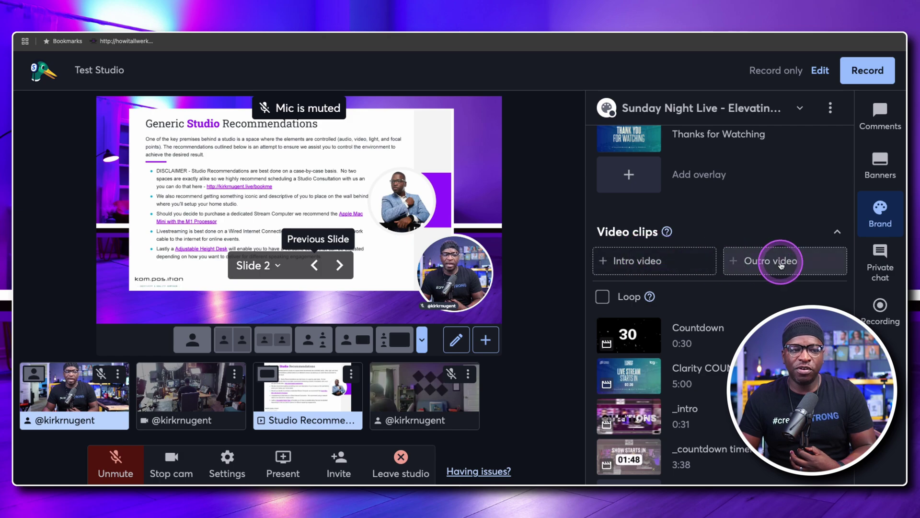
{"action": "left_click", "coordinate": [679, 263]}
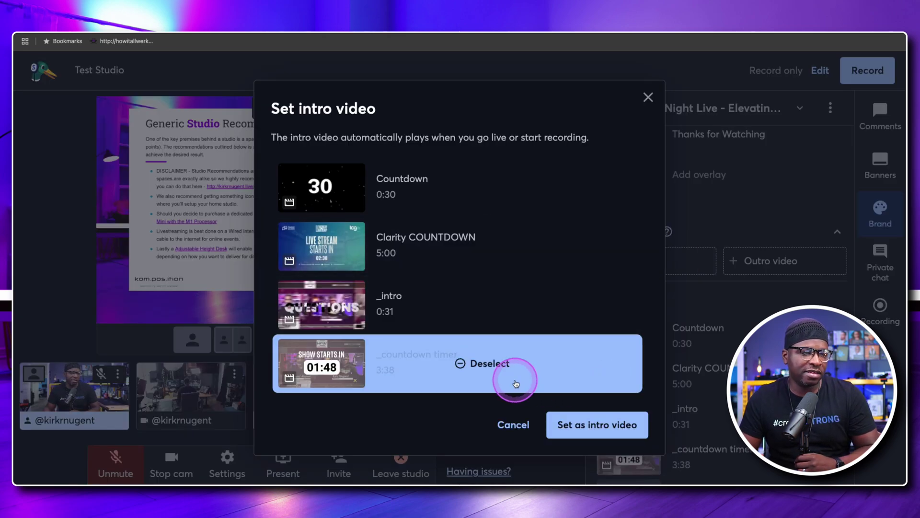
{"action": "left_click", "coordinate": [478, 364]}
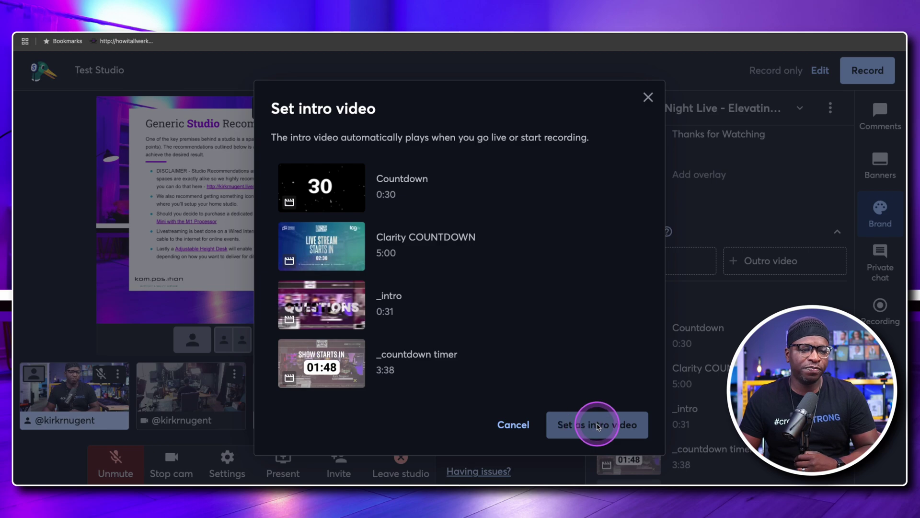
{"action": "left_click", "coordinate": [427, 371]}
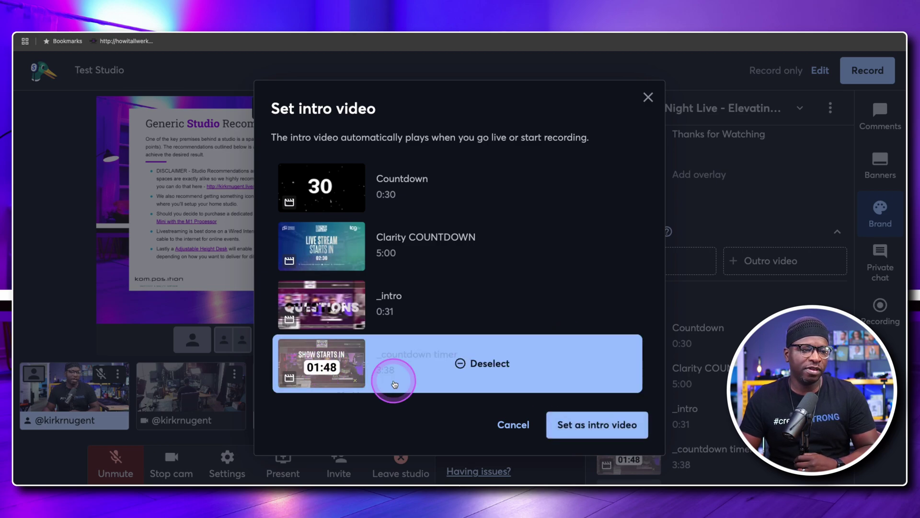
{"action": "left_click", "coordinate": [618, 428]}
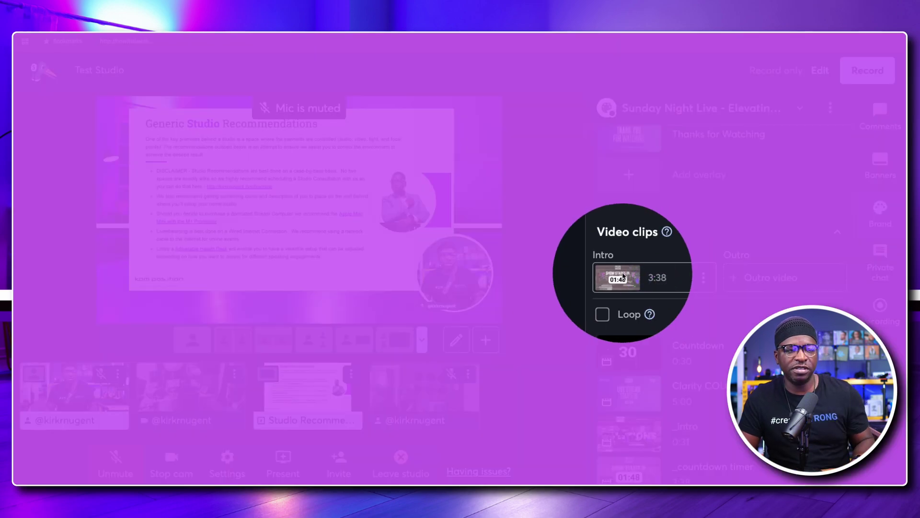
- Set the _intro clip as the outro video for the brand
{"action": "left_click", "coordinate": [767, 278]}
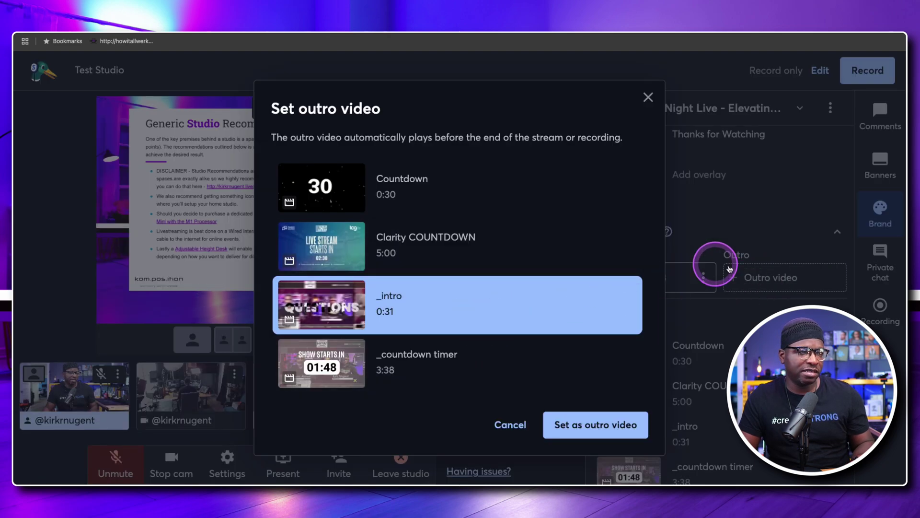
{"action": "left_click", "coordinate": [418, 314]}
{"action": "left_click", "coordinate": [486, 306]}
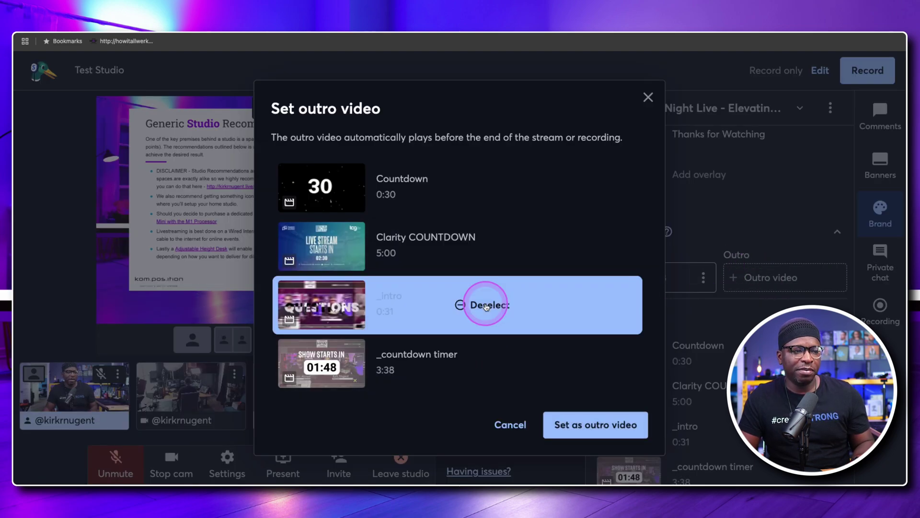
{"action": "left_click", "coordinate": [591, 428]}
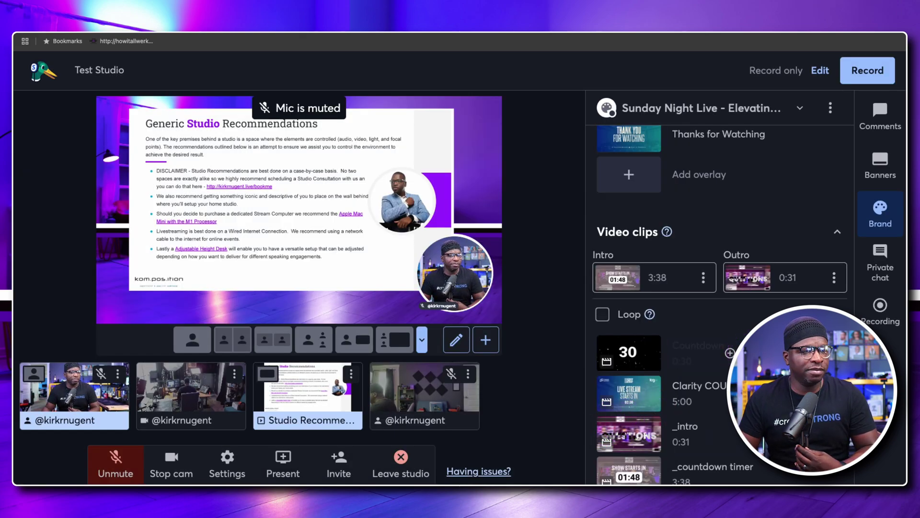
- Switch the stage to the solo camera layout and start a Full High Definition (1080p) recording with the _countdown timer intro
{"action": "left_click", "coordinate": [191, 341]}
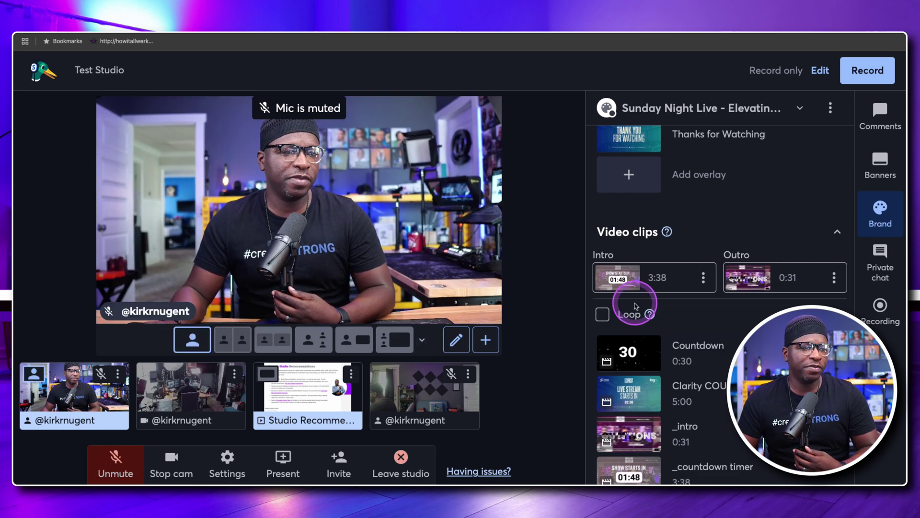
{"action": "scroll", "coordinate": [743, 304], "scroll_direction": "up", "scroll_amount": 2}
{"action": "scroll", "coordinate": [741, 310], "scroll_direction": "down", "scroll_amount": 1}
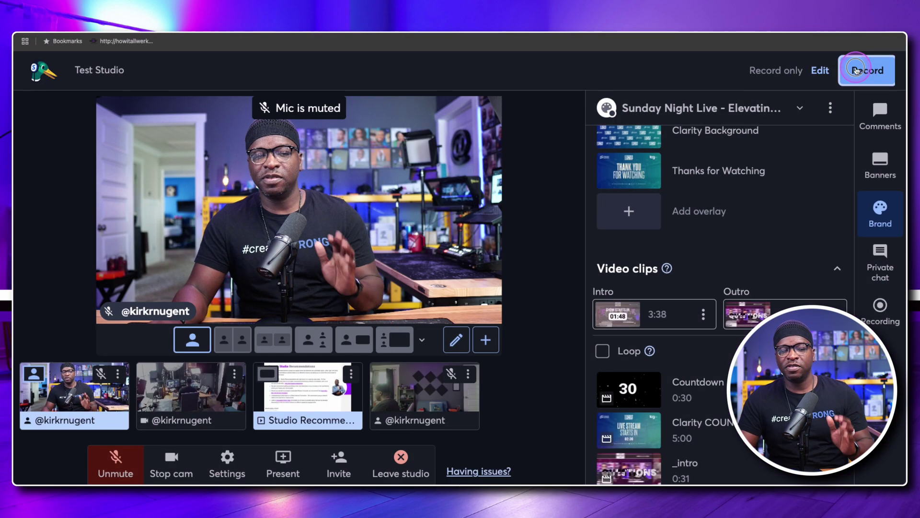
{"action": "left_click", "coordinate": [856, 70]}
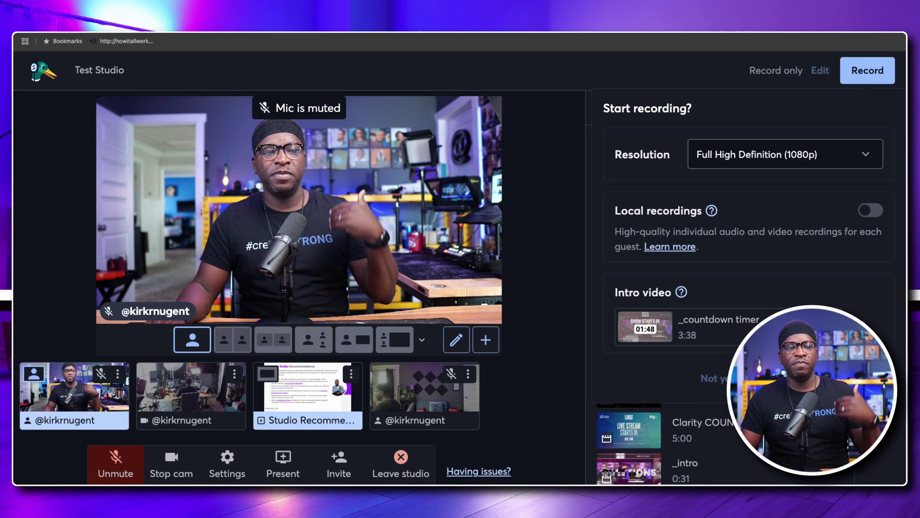
{"action": "left_click", "coordinate": [815, 379]}
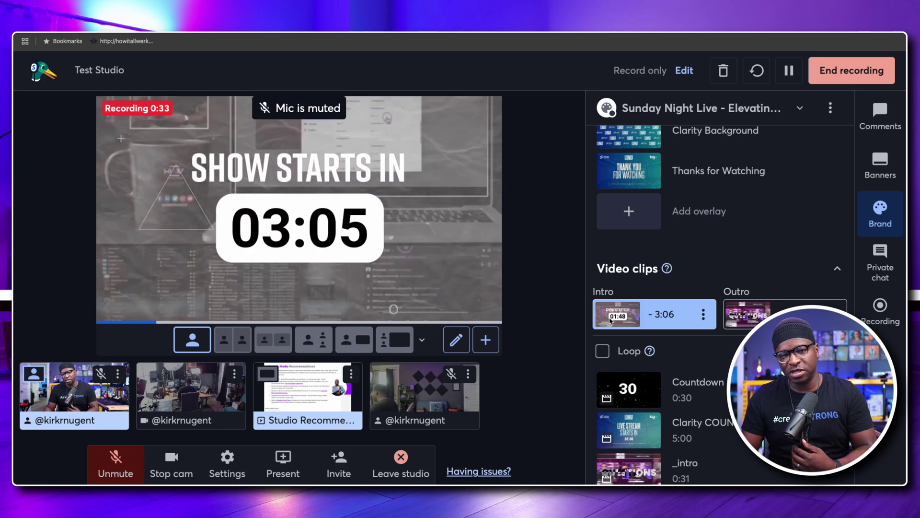
- Stop the _countdown timer clip that is playing as the intro so the camera returns to the stage
{"action": "left_click", "coordinate": [628, 317]}
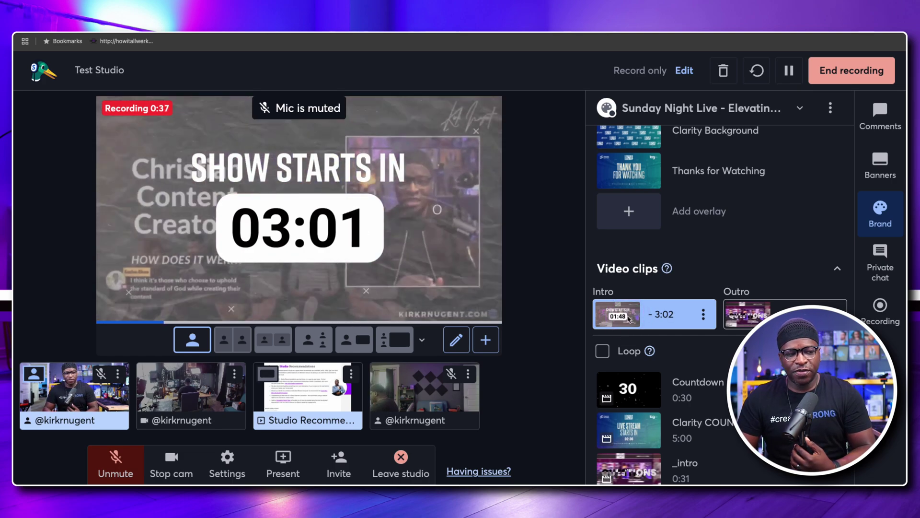
{"action": "left_click", "coordinate": [679, 224]}
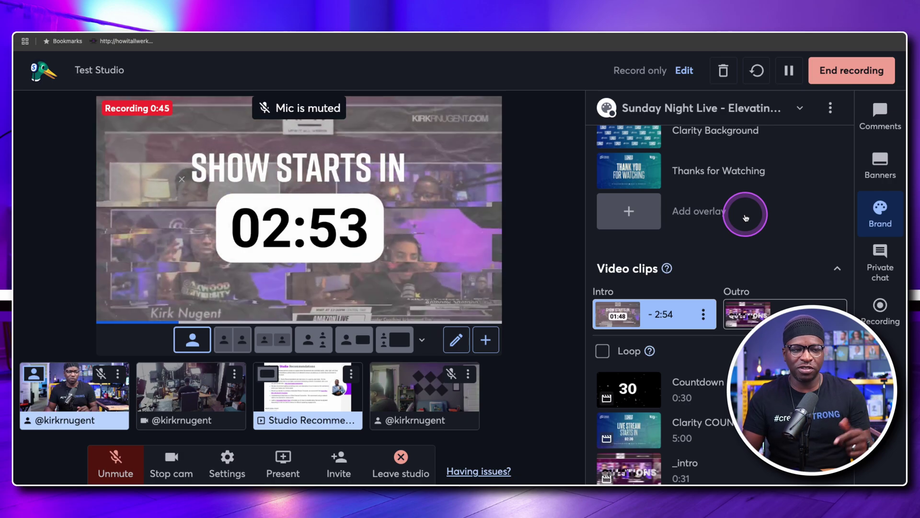
{"action": "scroll", "coordinate": [746, 219], "scroll_direction": "down", "scroll_amount": 5}
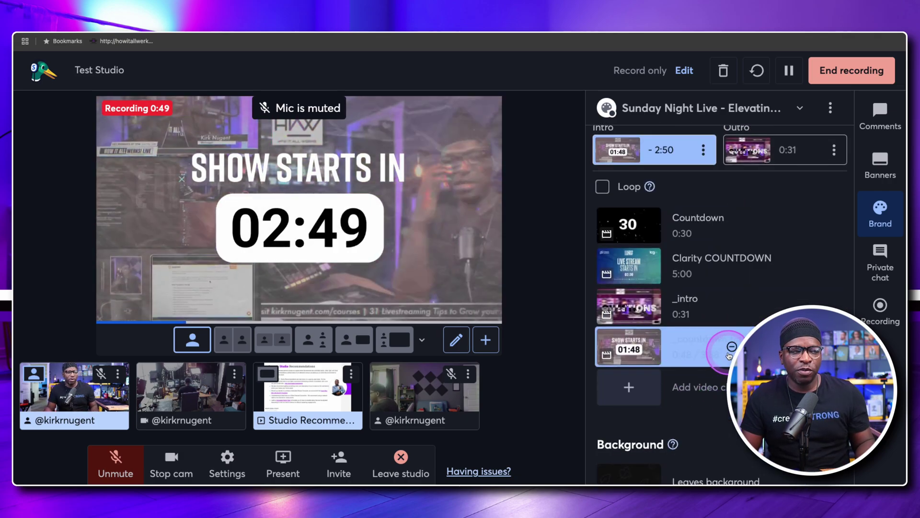
{"action": "left_click", "coordinate": [730, 347]}
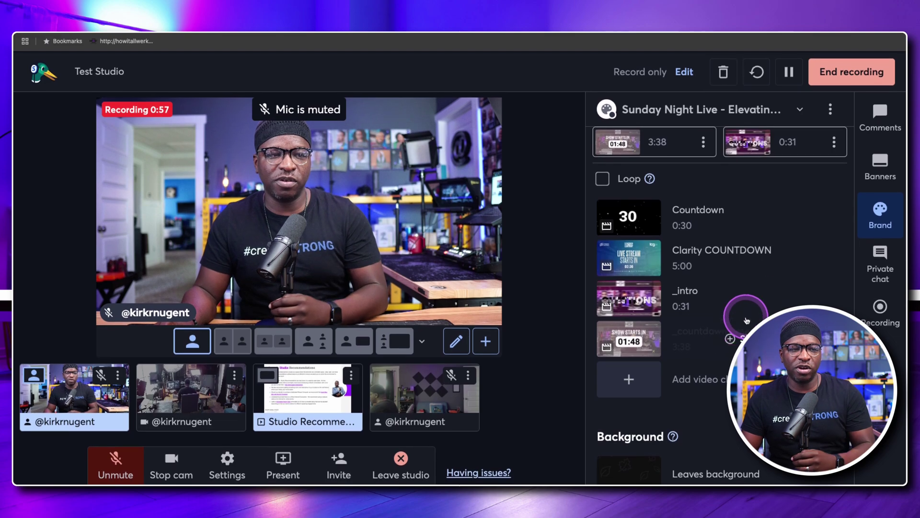
- End the recording by playing the _intro clip as the outro video
{"action": "scroll", "coordinate": [747, 321], "scroll_direction": "up", "scroll_amount": 3}
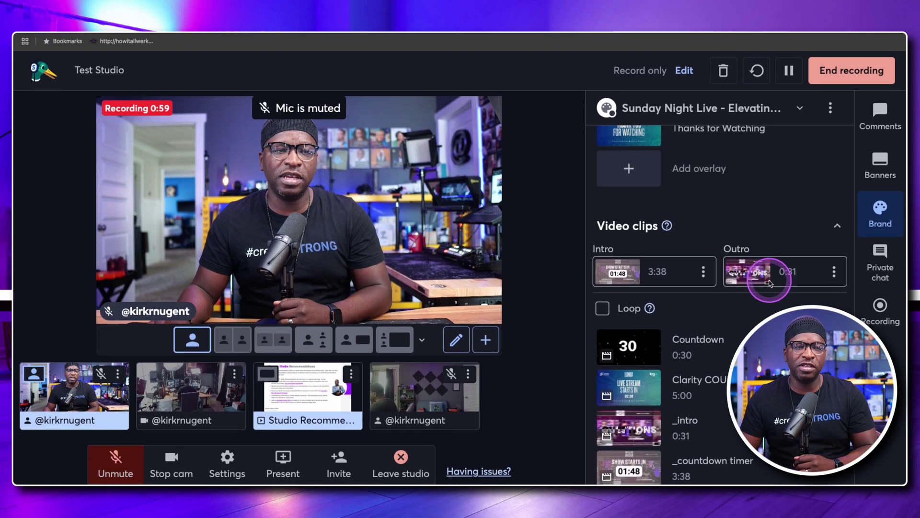
{"action": "scroll", "coordinate": [721, 315], "scroll_direction": "down", "scroll_amount": 2}
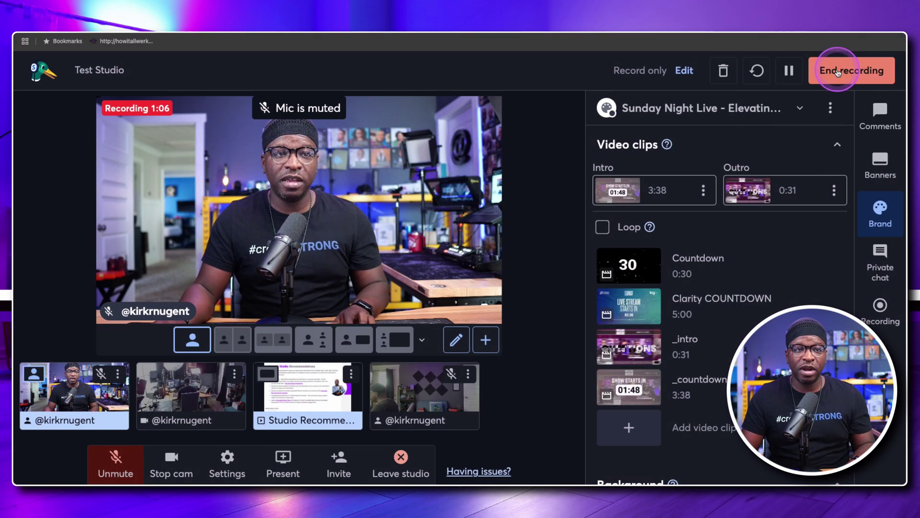
{"action": "left_click", "coordinate": [838, 72]}
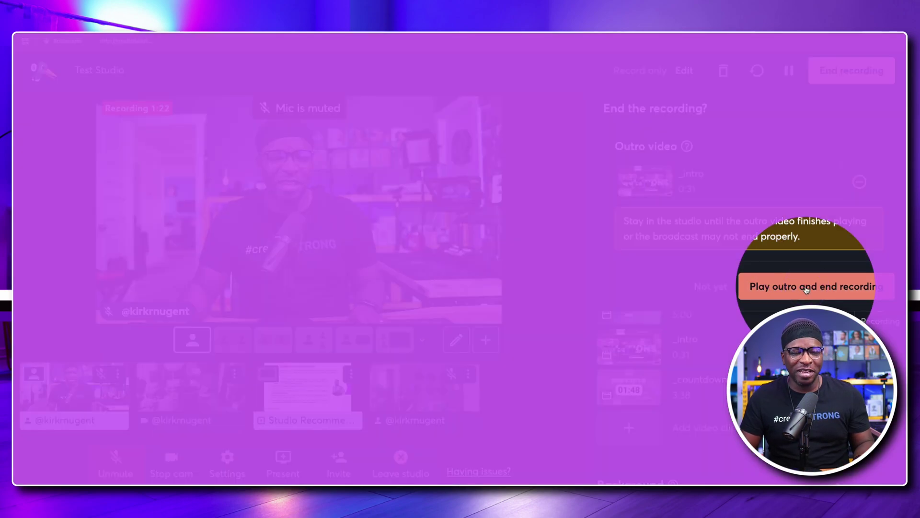
{"action": "left_click", "coordinate": [810, 288]}
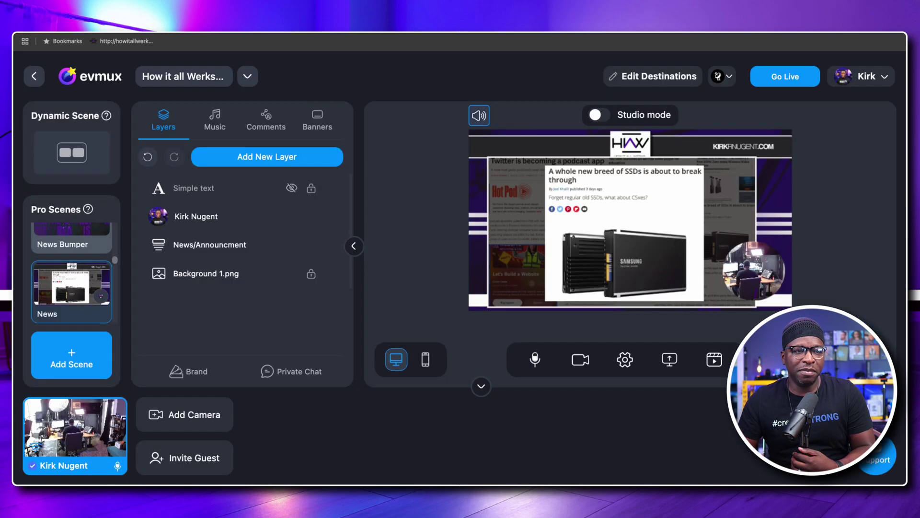
- In evmux, examine the scene options of the Studio Bumper and HIAW Bumper scenes, including Stinger / Transition
{"action": "scroll", "coordinate": [65, 250], "scroll_direction": "down", "scroll_amount": 3}
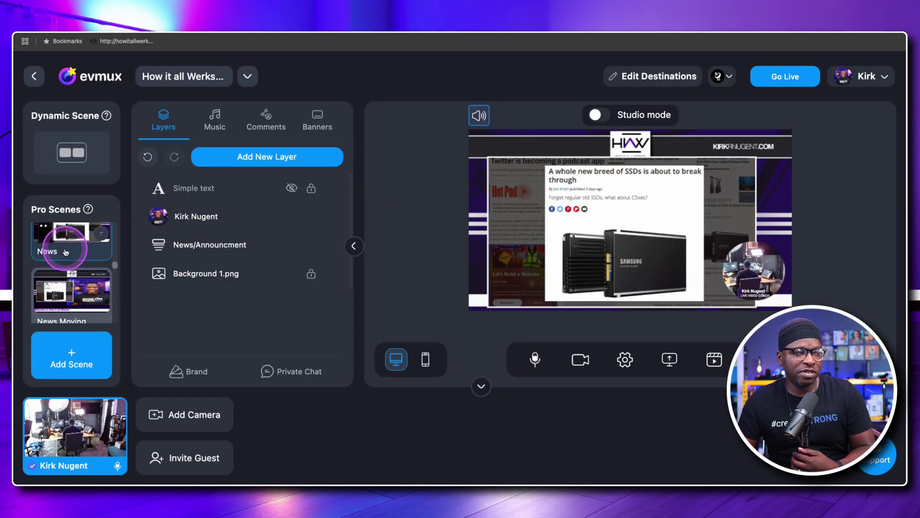
{"action": "scroll", "coordinate": [72, 256], "scroll_direction": "down", "scroll_amount": 2}
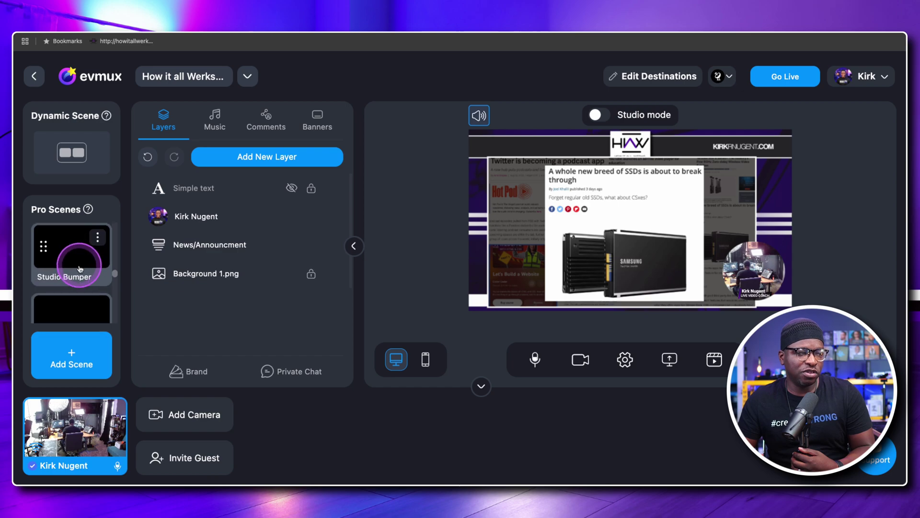
{"action": "left_click", "coordinate": [97, 242]}
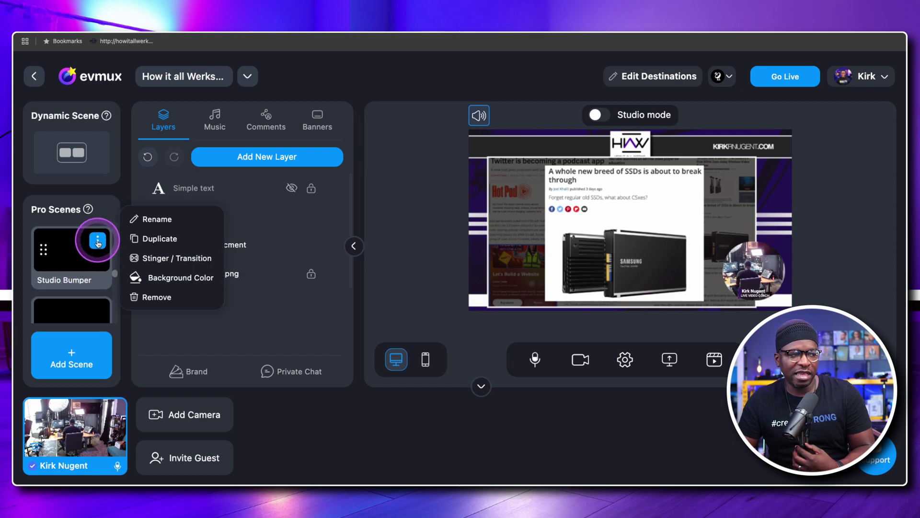
{"action": "left_click", "coordinate": [97, 240]}
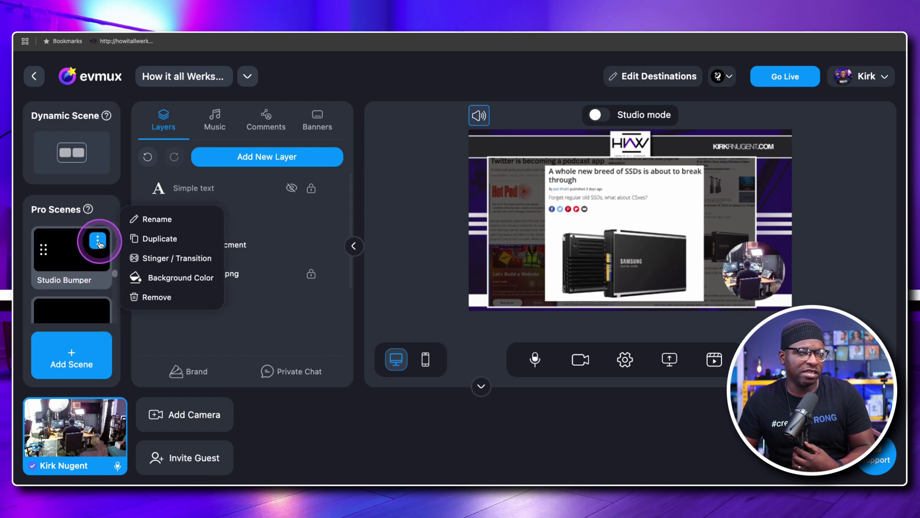
{"action": "left_click", "coordinate": [102, 220]}
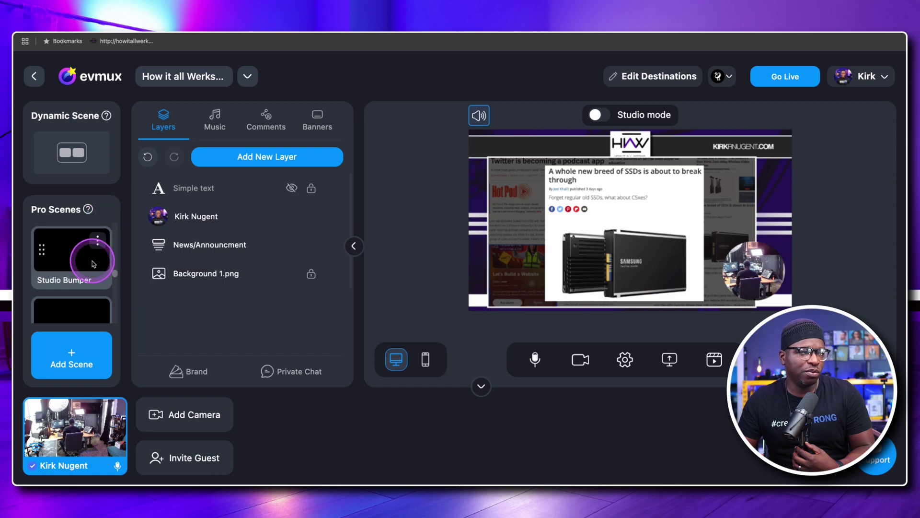
{"action": "scroll", "coordinate": [93, 265], "scroll_direction": "down", "scroll_amount": 2}
{"action": "scroll", "coordinate": [94, 265], "scroll_direction": "down", "scroll_amount": 1}
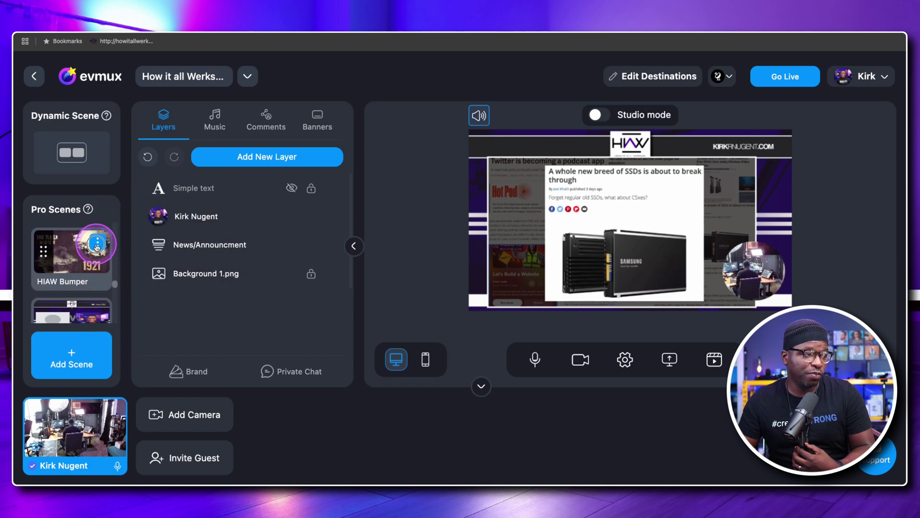
{"action": "left_click", "coordinate": [98, 245]}
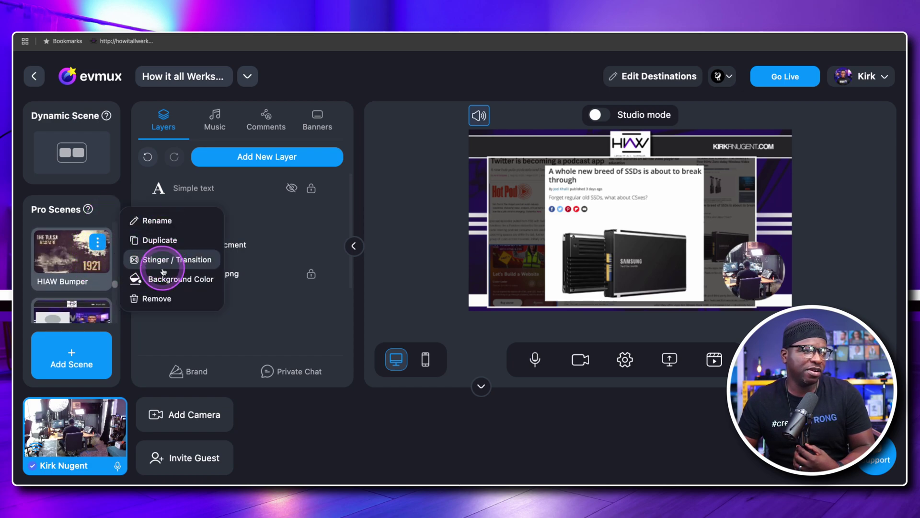
{"action": "left_click", "coordinate": [106, 210]}
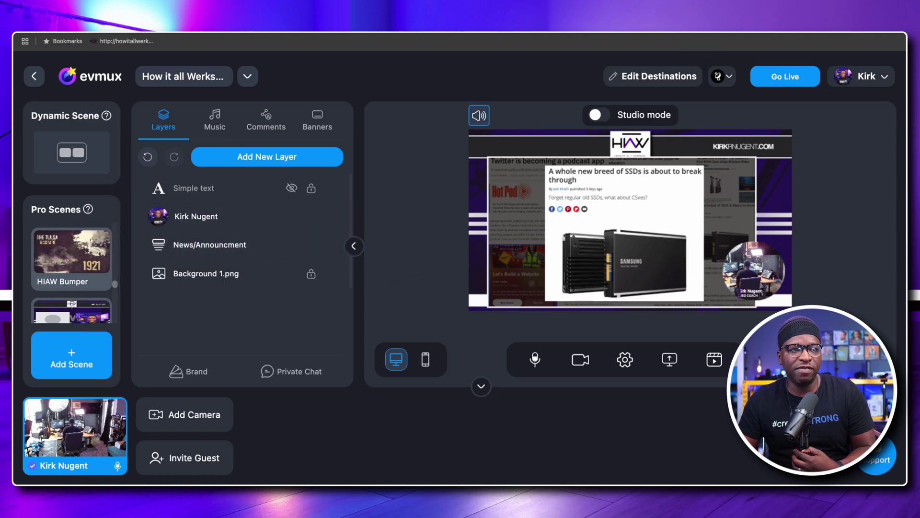